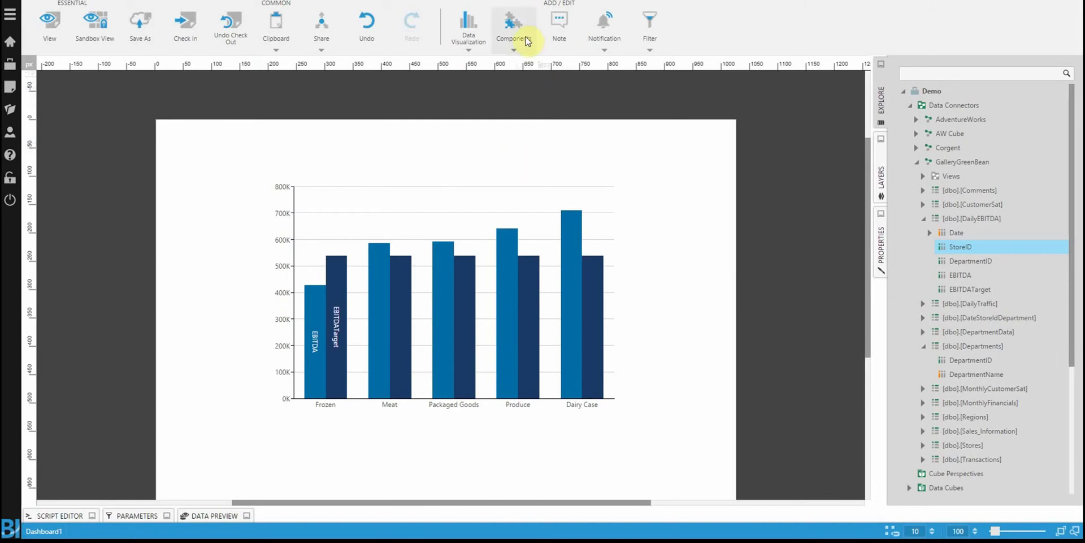
- Insert a Frame component, then move and resize it to enclose the column chart
left_click(515, 28)
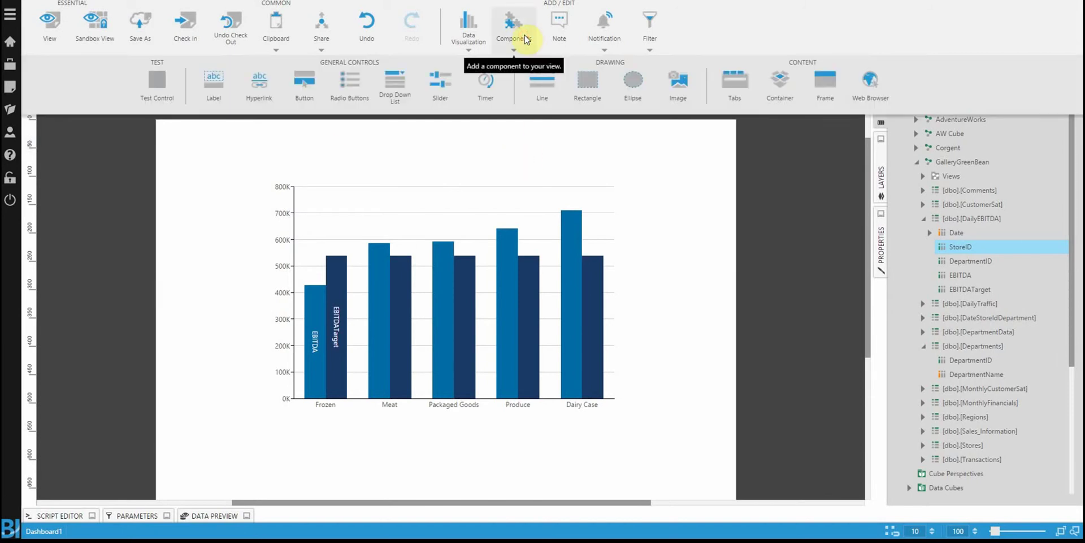
left_click(825, 101)
left_click_drag(585, 224, 440, 205)
left_click_drag(475, 260, 643, 408)
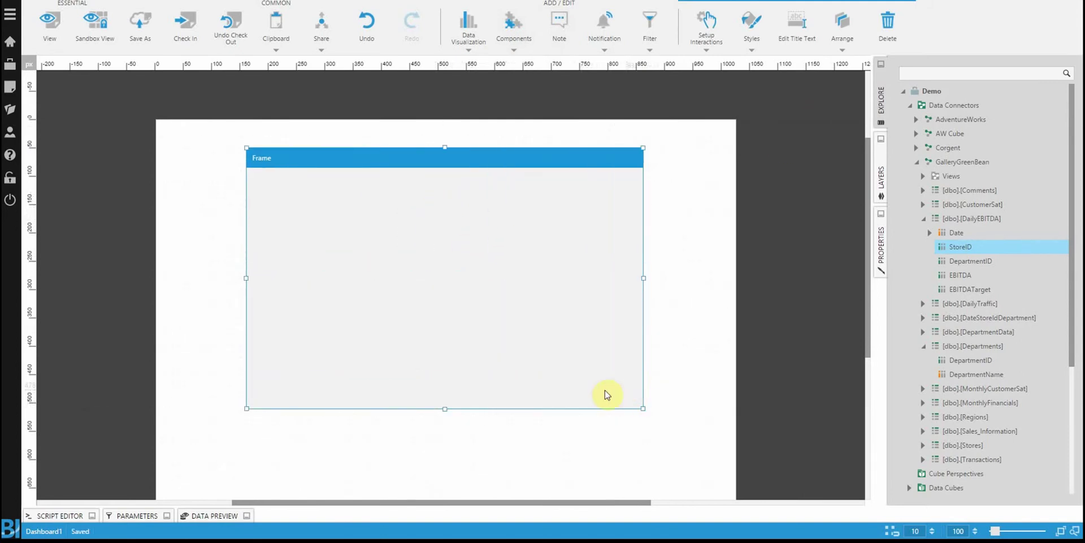
- Send the frame to the back behind the chart, then reselect the chart
right_click(444, 209)
left_click(482, 254)
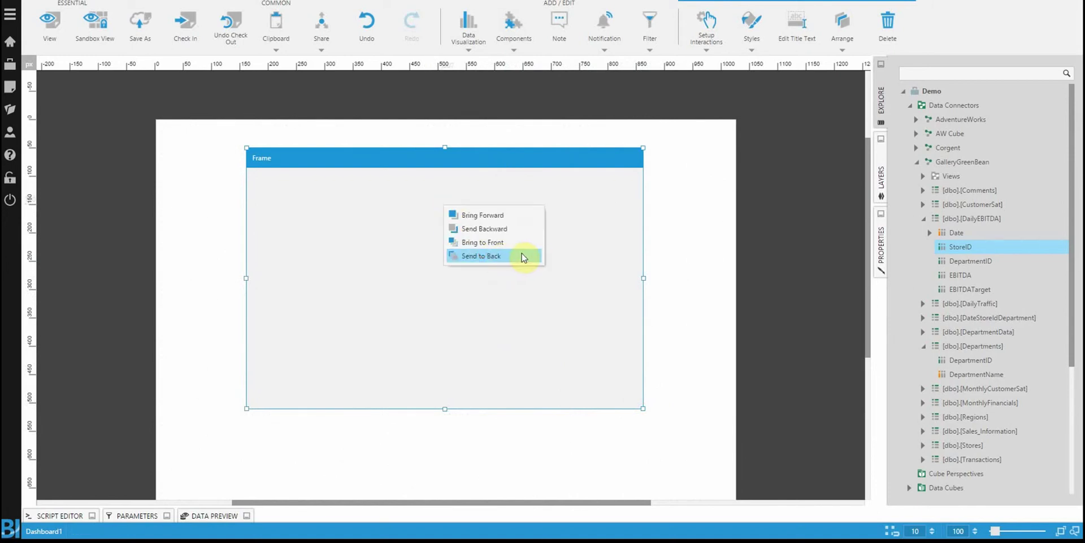
left_click(529, 256)
left_click(686, 282)
left_click(439, 270)
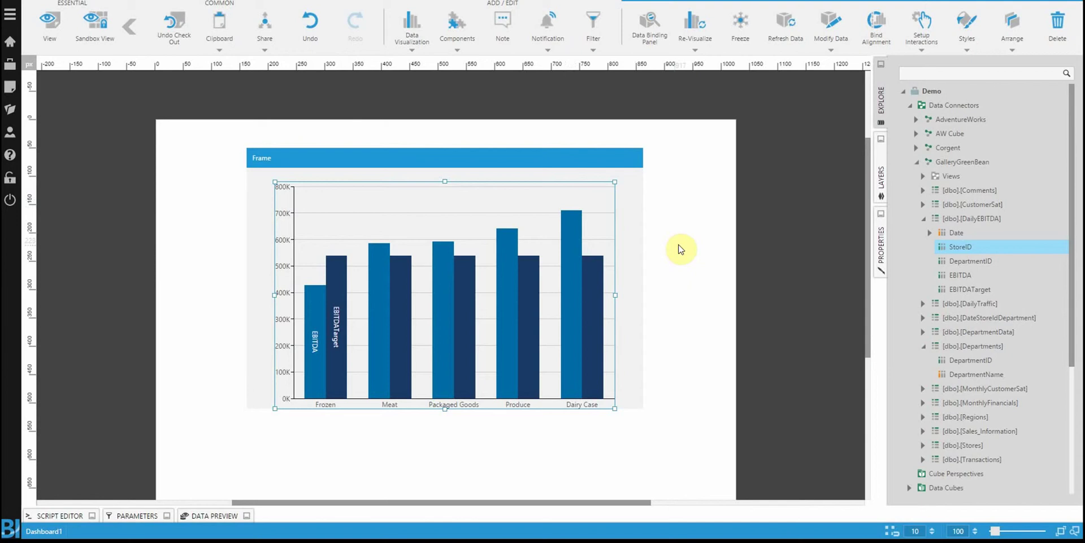
- Select the frame and expand its Title Background settings in the Look properties
left_click(586, 151)
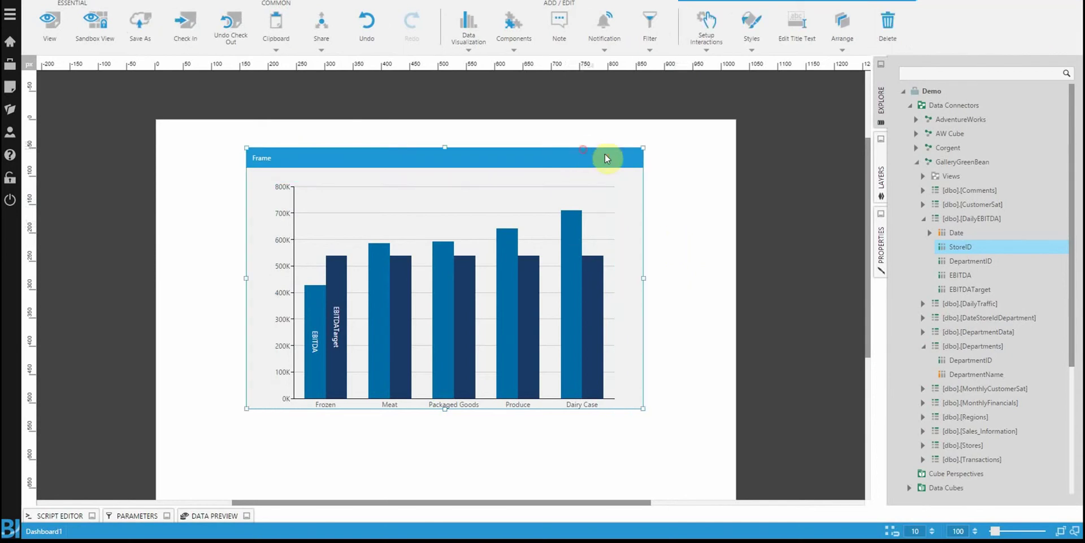
left_click(879, 245)
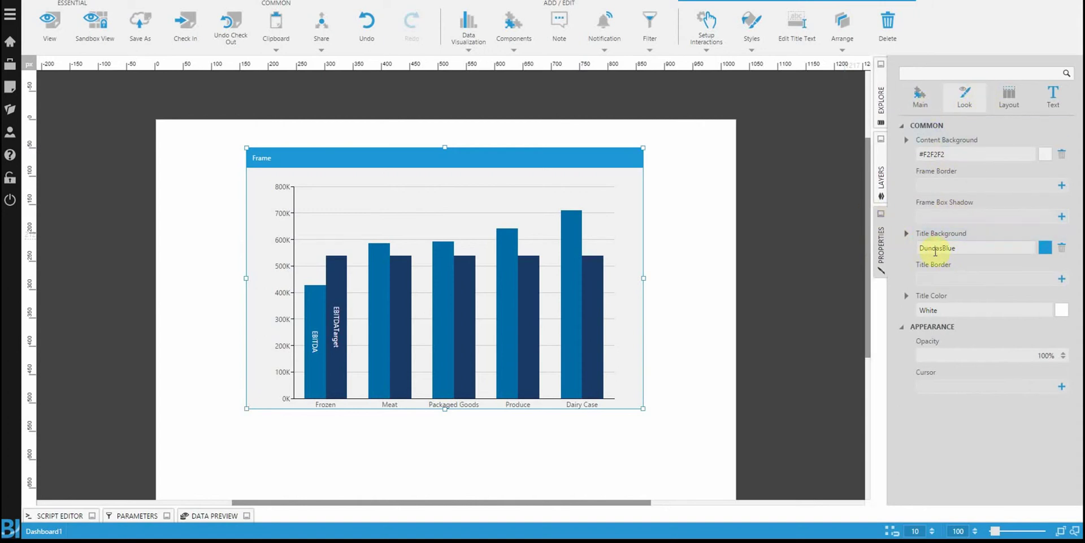
left_click(906, 233)
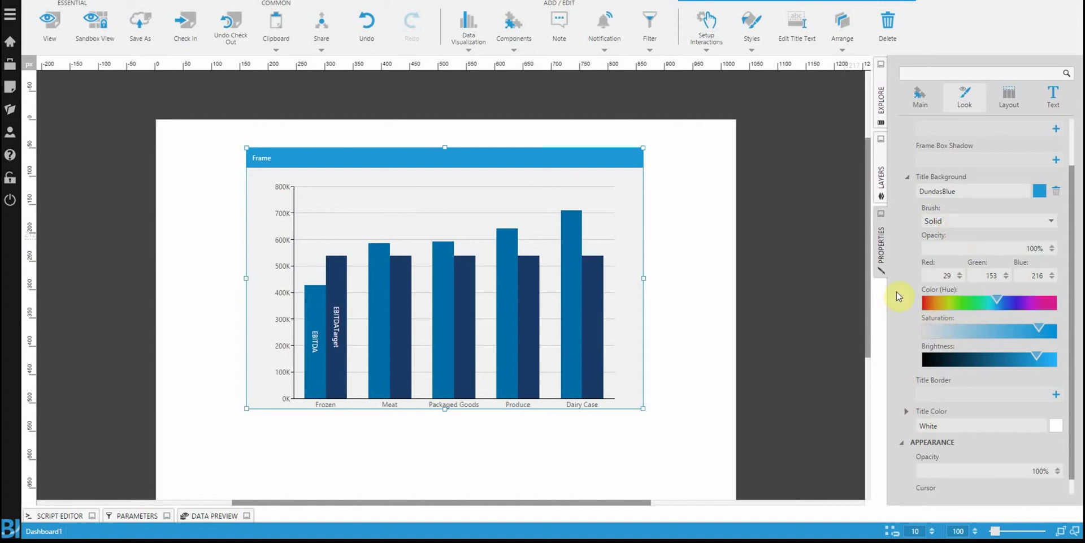
- Make the frame's title background a Linear gradient brush with angle 0
left_click(961, 222)
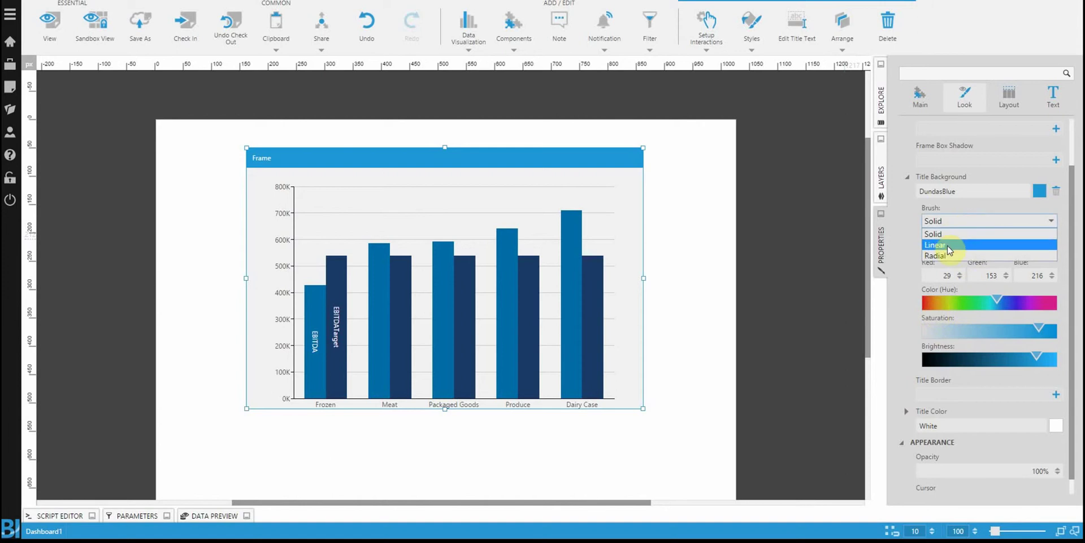
left_click(950, 247)
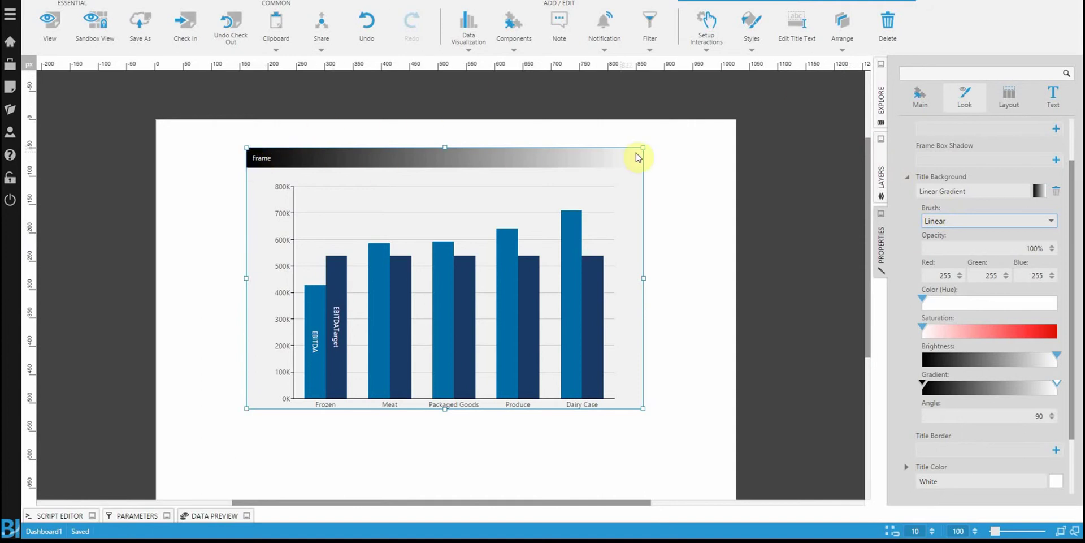
left_click(920, 383)
left_click(1056, 384)
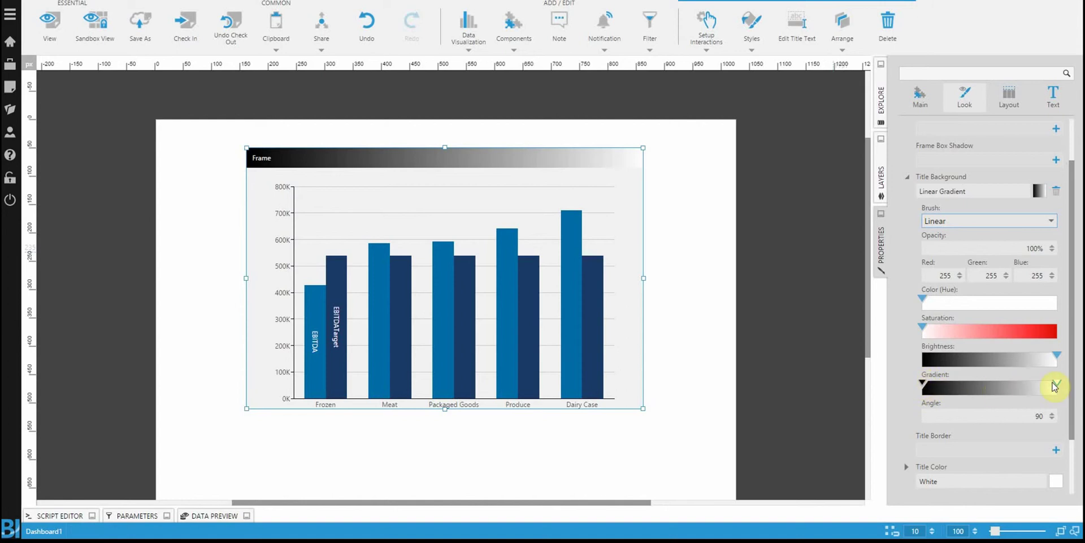
double_click(1016, 412)
type("0")
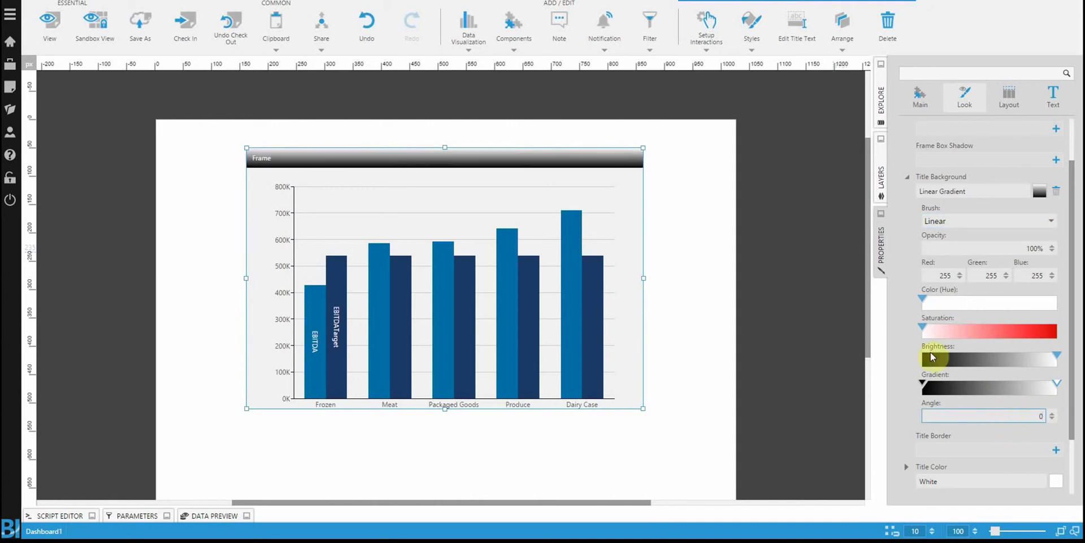
left_click(902, 339)
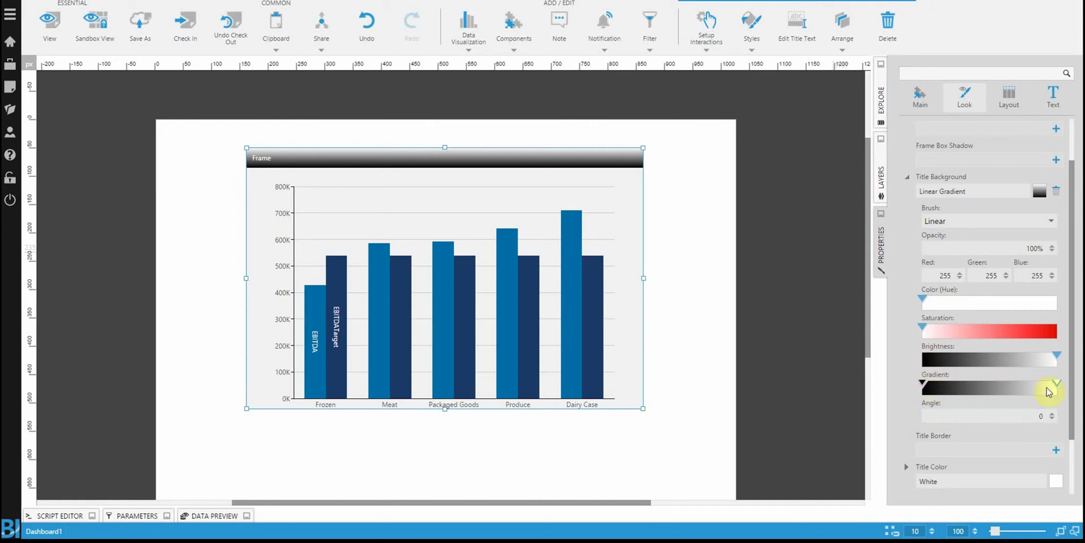
left_click(923, 384)
- Set the gradient's start colour stop to RGB 91, 127, 0
left_click(938, 275)
type("91,127")
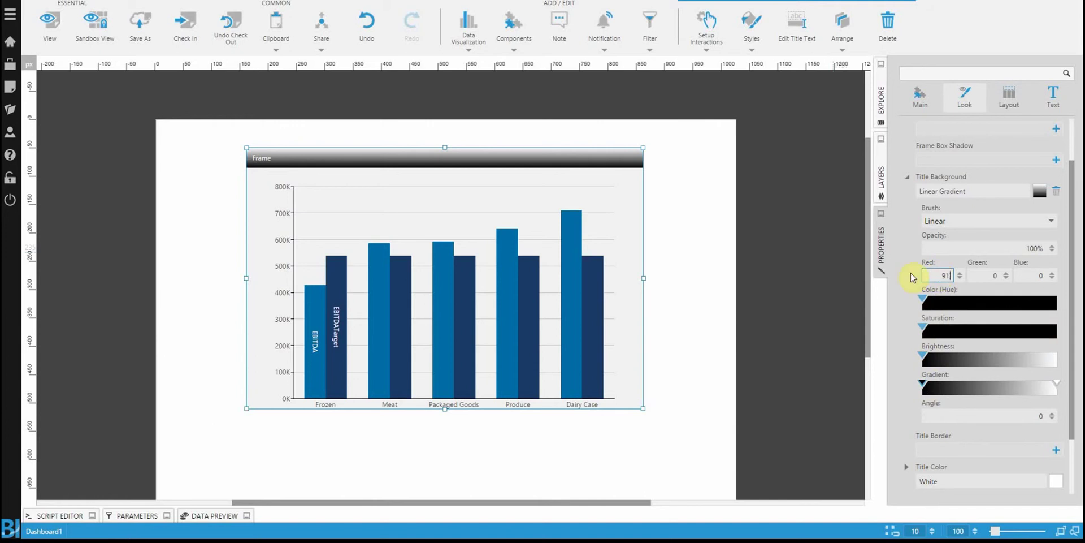
key("Tab")
type("127")
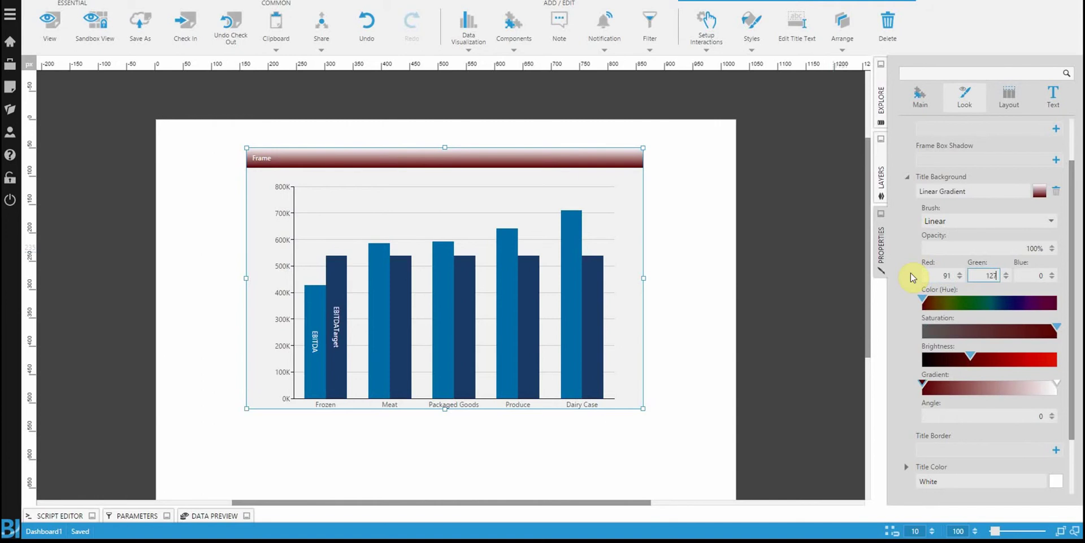
key("Tab")
type("0")
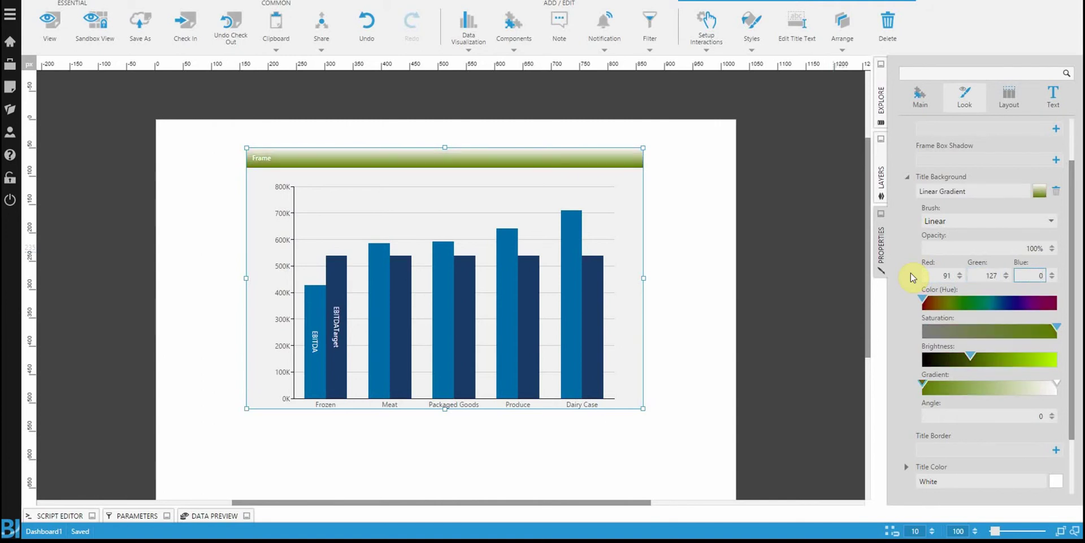
- Set the gradient's end colour stop to RGB 135, 187, 3
left_click(1056, 384)
double_click(942, 275)
type("235")
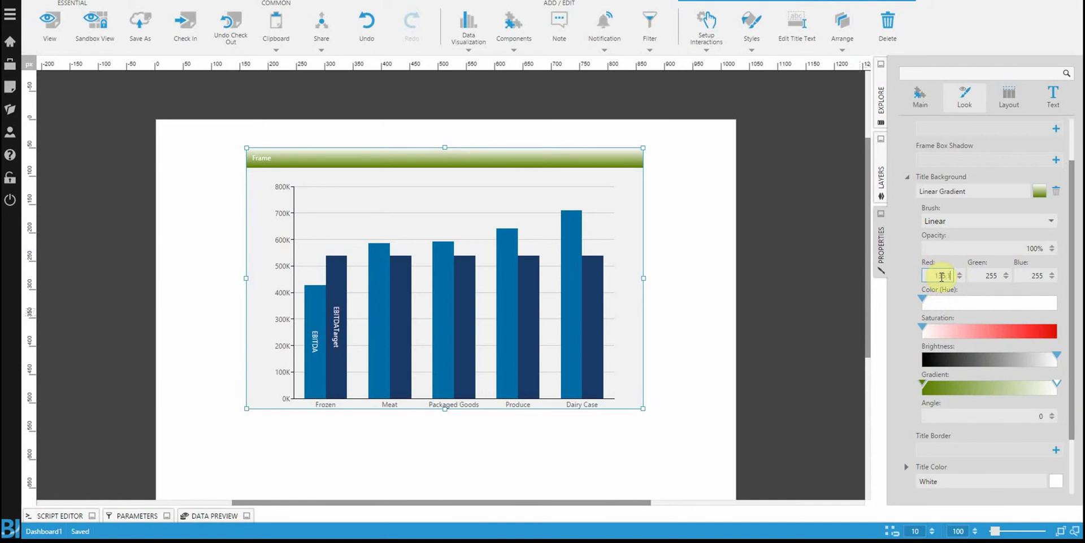
key("Return")
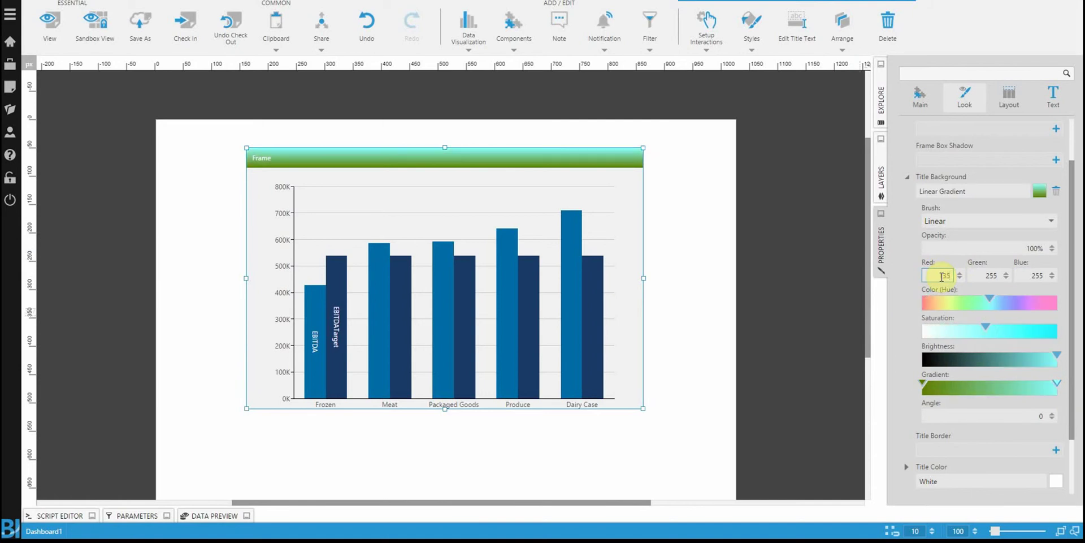
double_click(989, 276)
type("187")
key("Tab")
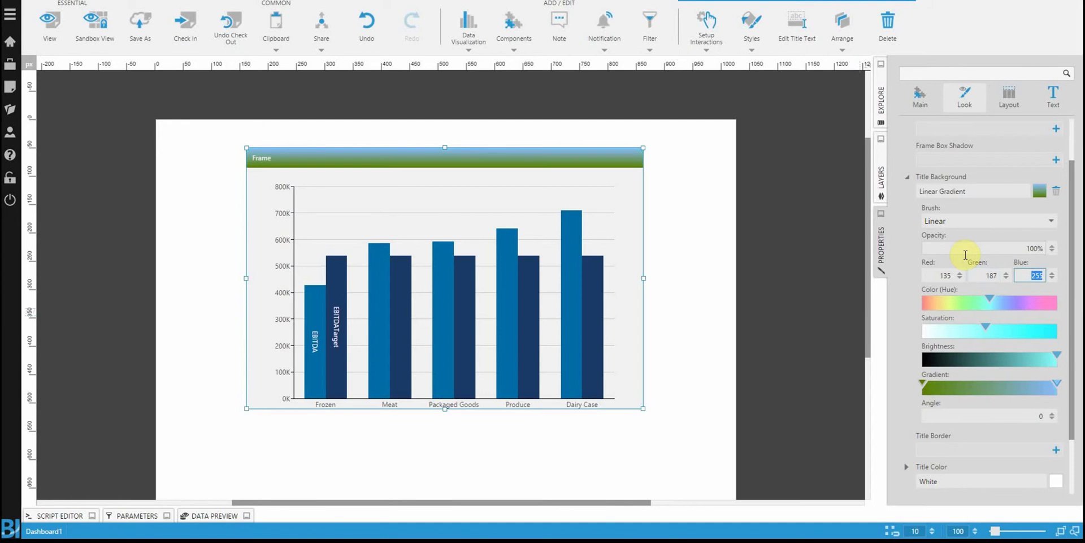
type("3")
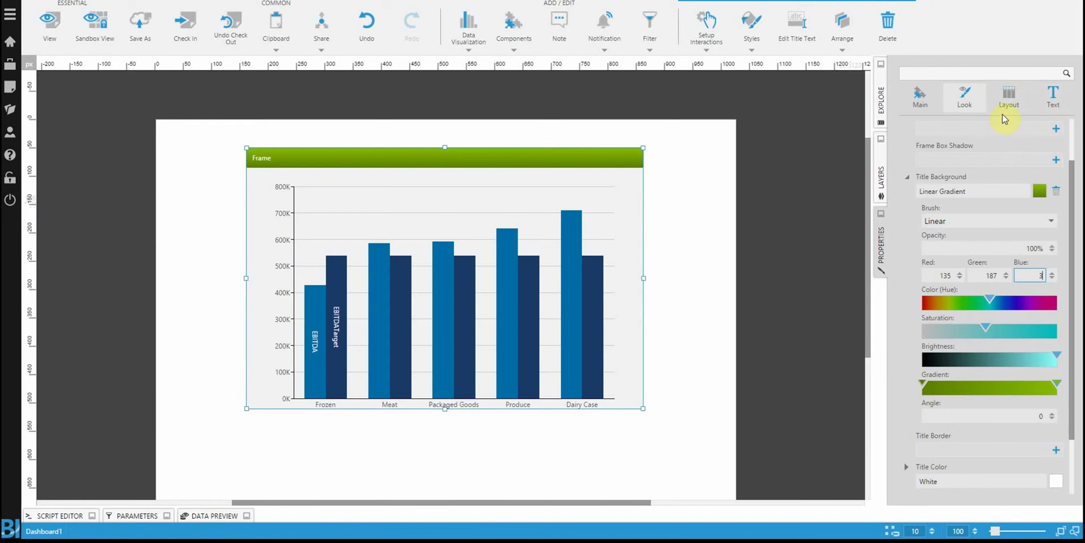
- Change the frame's title text to 'EBITDA by Department' with Bold font weight
left_click(1054, 97)
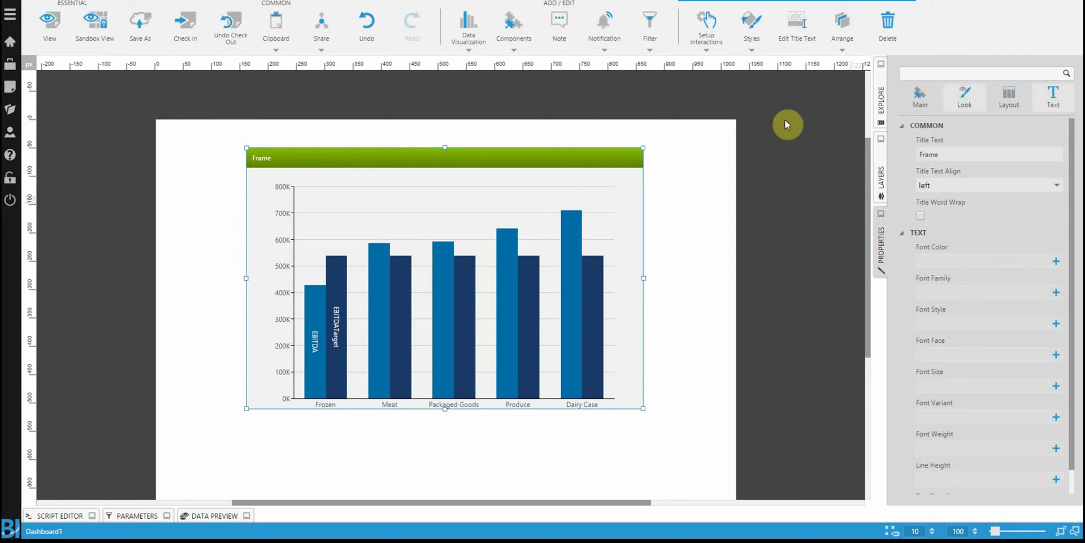
left_click(958, 156)
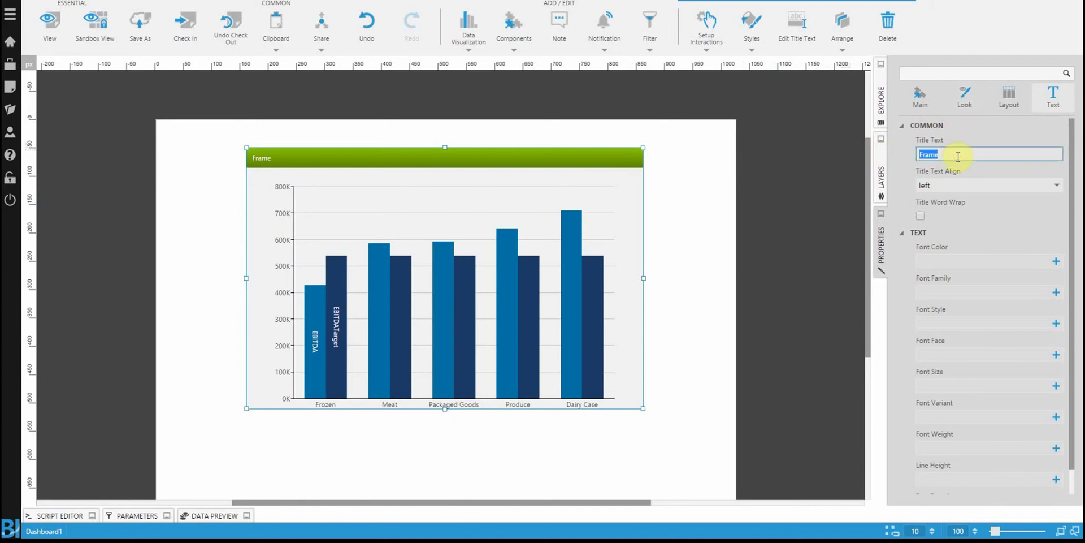
type("EBITDA by Department")
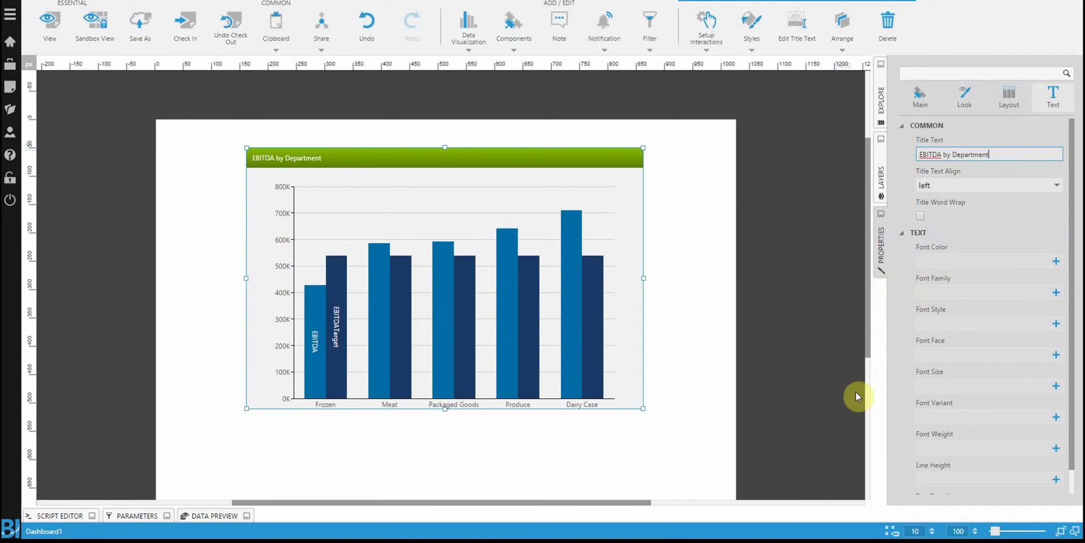
left_click(936, 448)
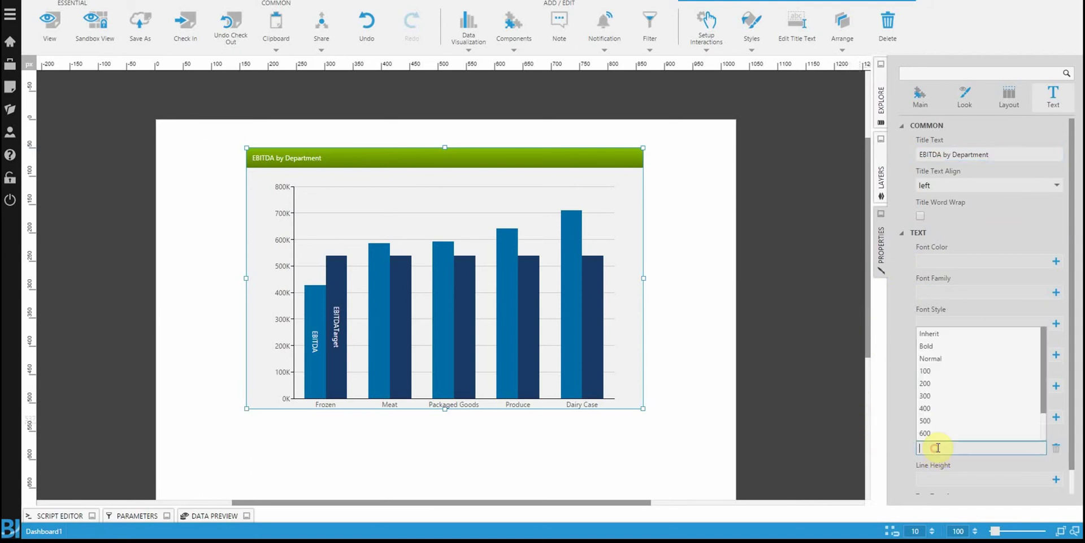
left_click(943, 345)
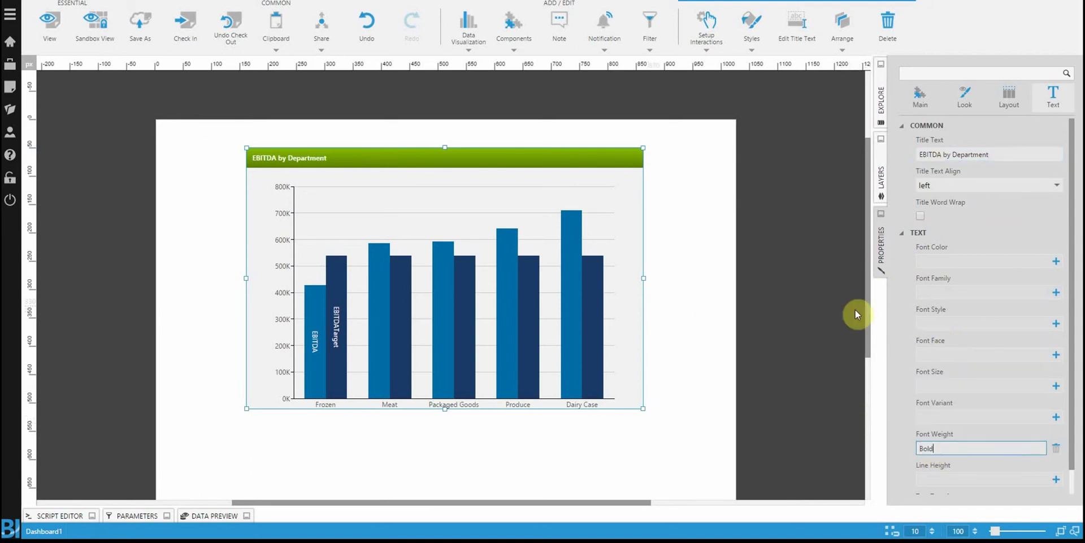
left_click(702, 229)
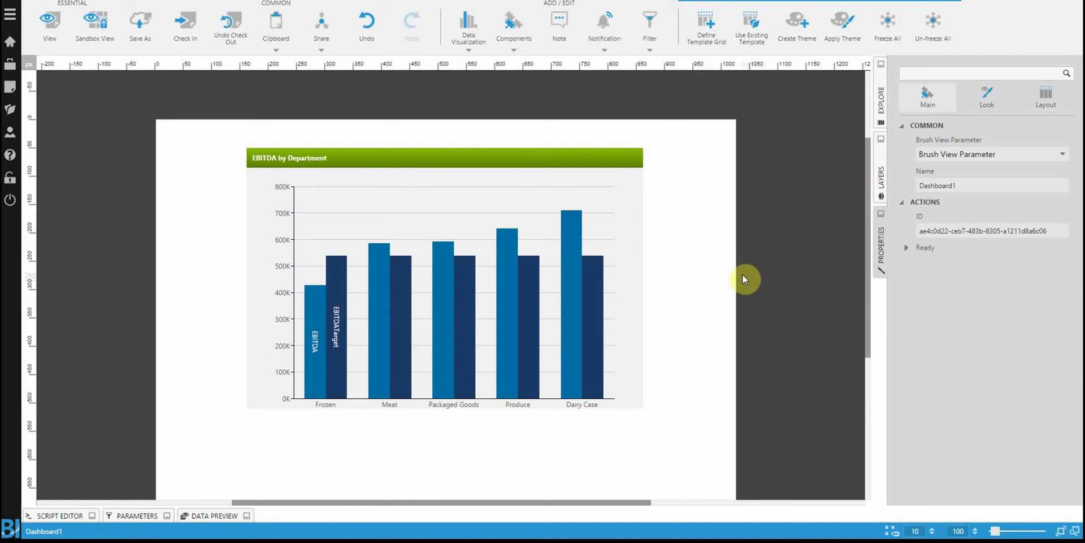
- Save the dashboard, then switch the chart's Series 1 to the stacked bar chart type
key("ctrl+s")
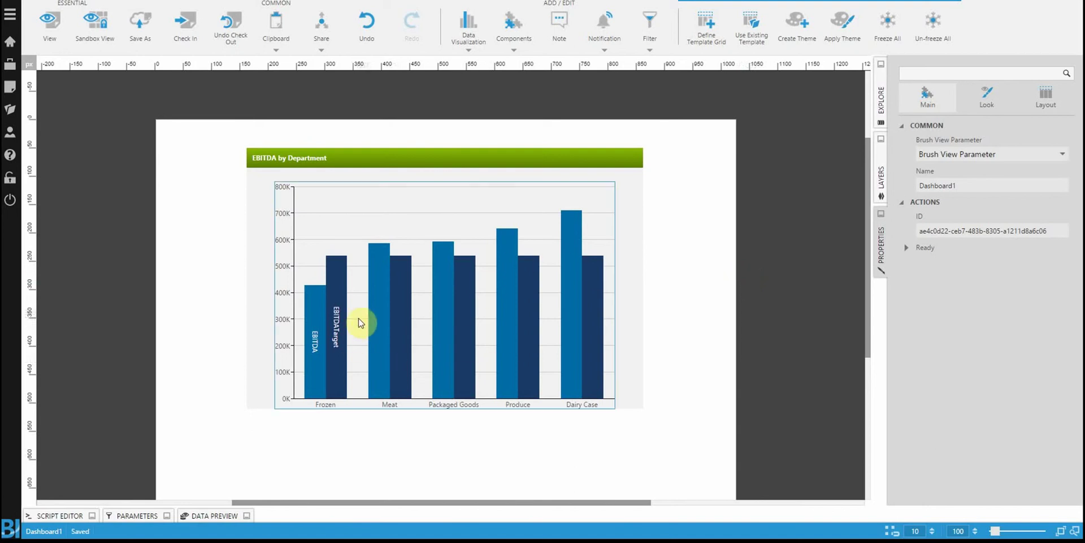
left_click(381, 291)
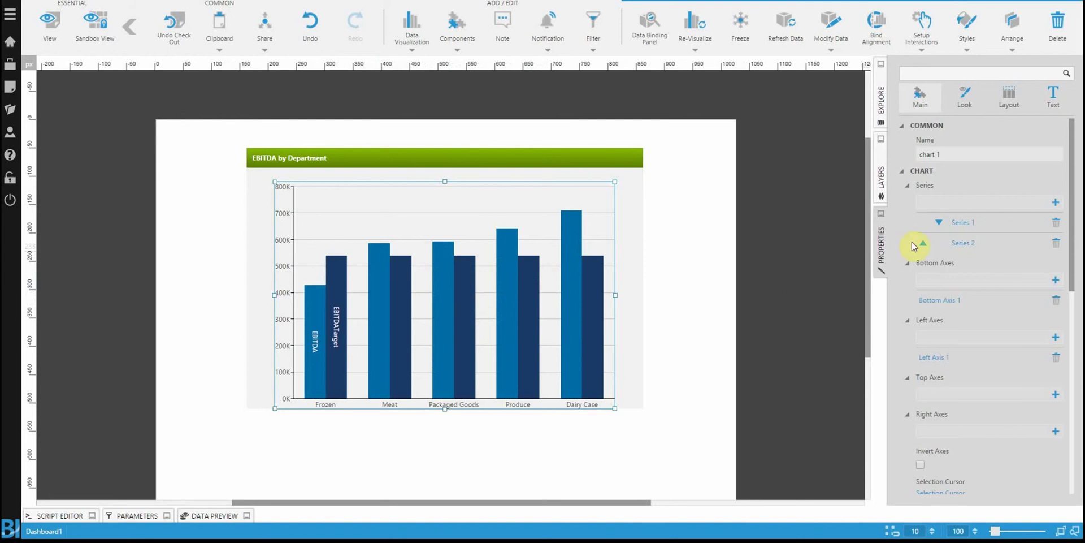
left_click(975, 223)
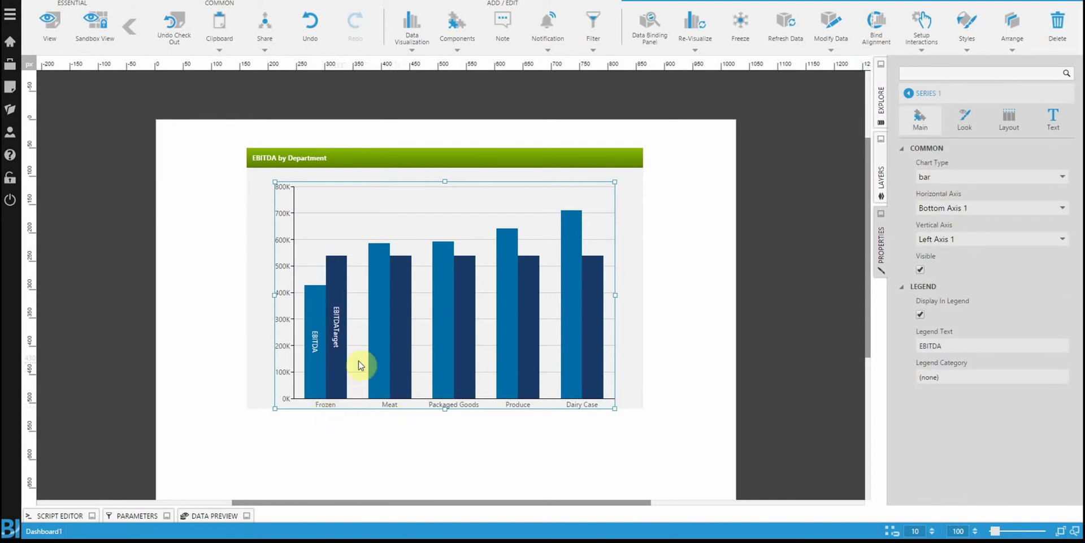
left_click(330, 362)
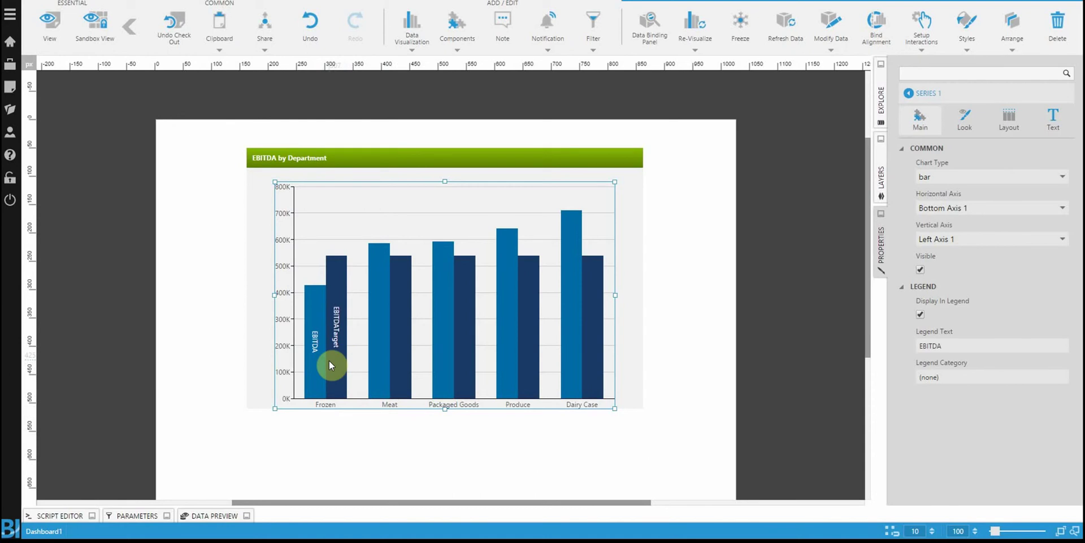
left_click(945, 177)
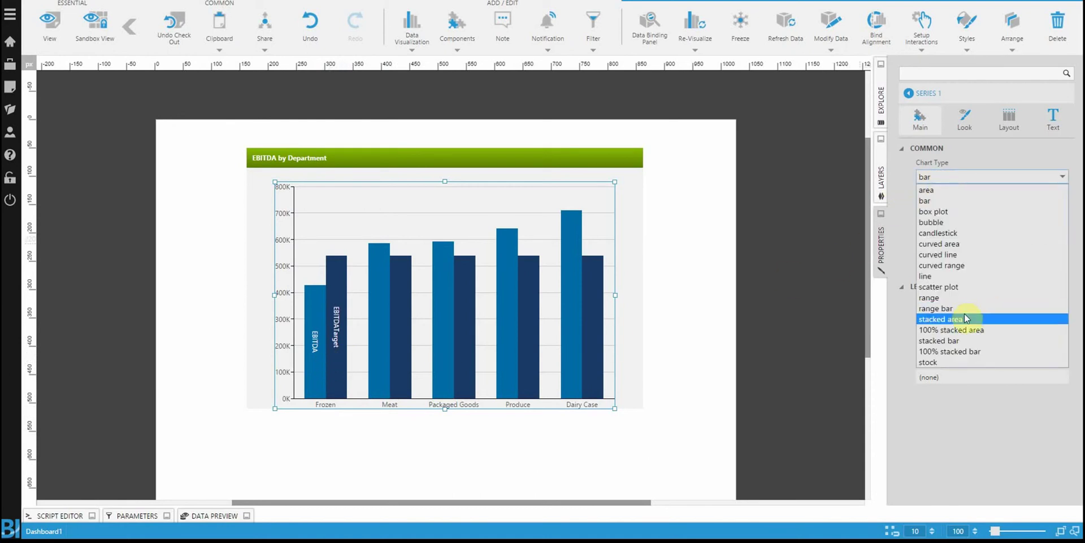
left_click(955, 340)
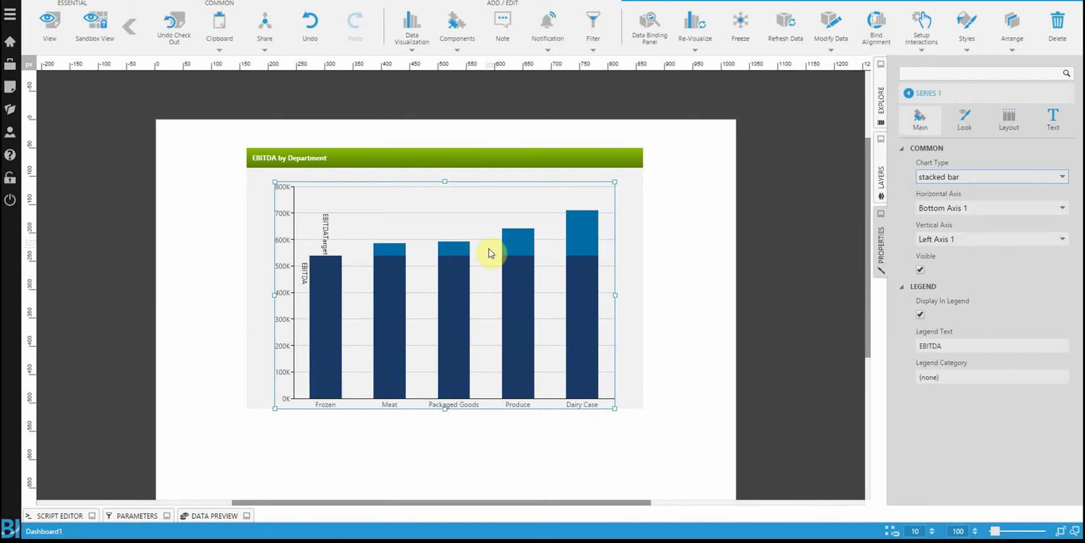
- Adjust Series 1's cluster gap so wider target columns sit behind narrower EBITDA bars
left_click(1016, 124)
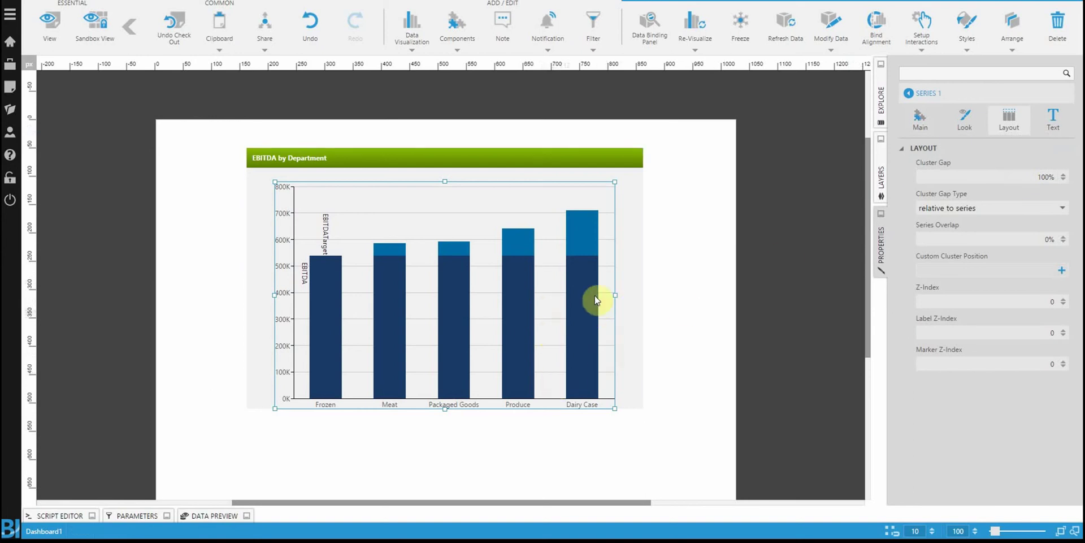
left_click(1064, 179)
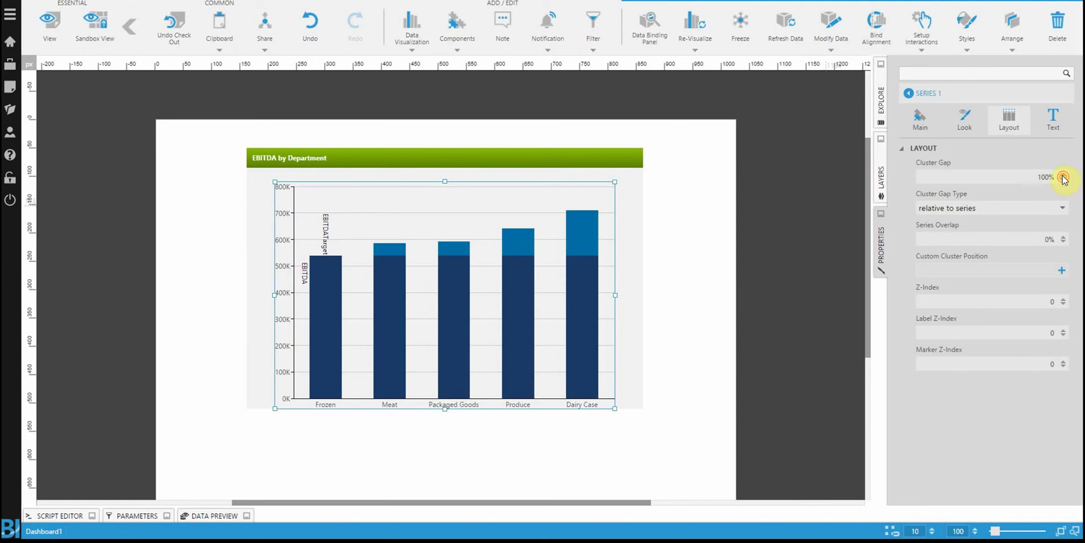
left_click(1063, 175)
left_click(1063, 176)
left_click(1063, 176)
left_click(1063, 176)
left_click(1064, 179)
left_click(1064, 180)
left_click(1064, 180)
left_click(1064, 179)
left_click(1063, 180)
left_click(1063, 180)
left_click(1064, 180)
left_click(1064, 180)
left_click(1064, 180)
left_click(1064, 180)
left_click(1064, 180)
left_click(1064, 179)
left_click(1064, 180)
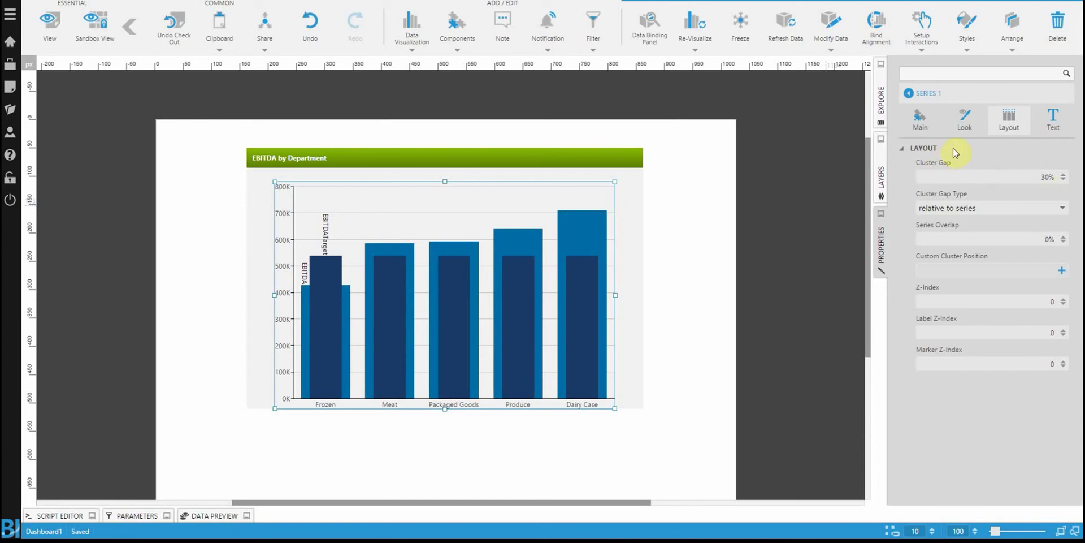
- Return to the chart's Main properties, open Series 1, and show its Look data-point settings
left_click(920, 92)
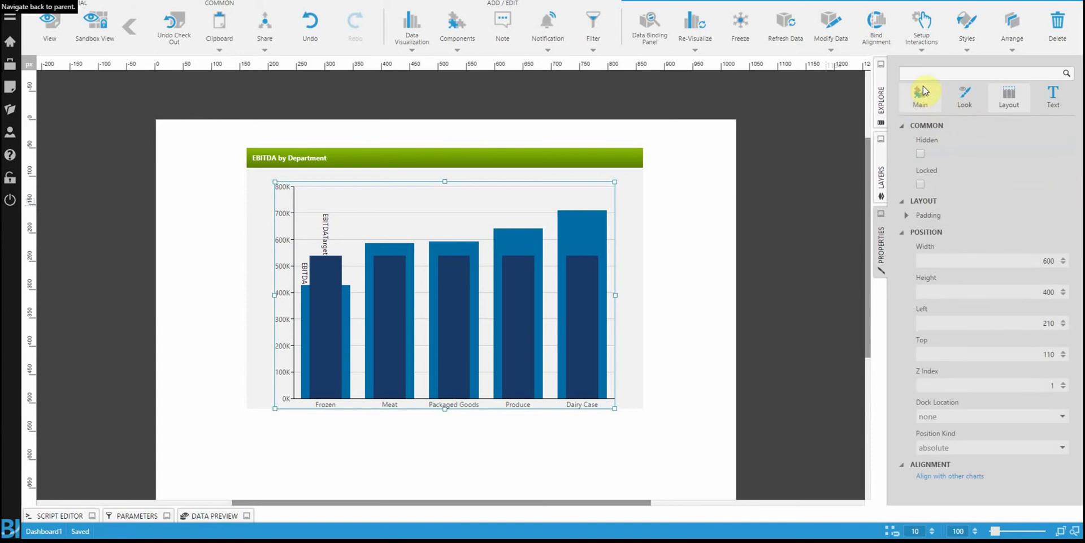
left_click(925, 108)
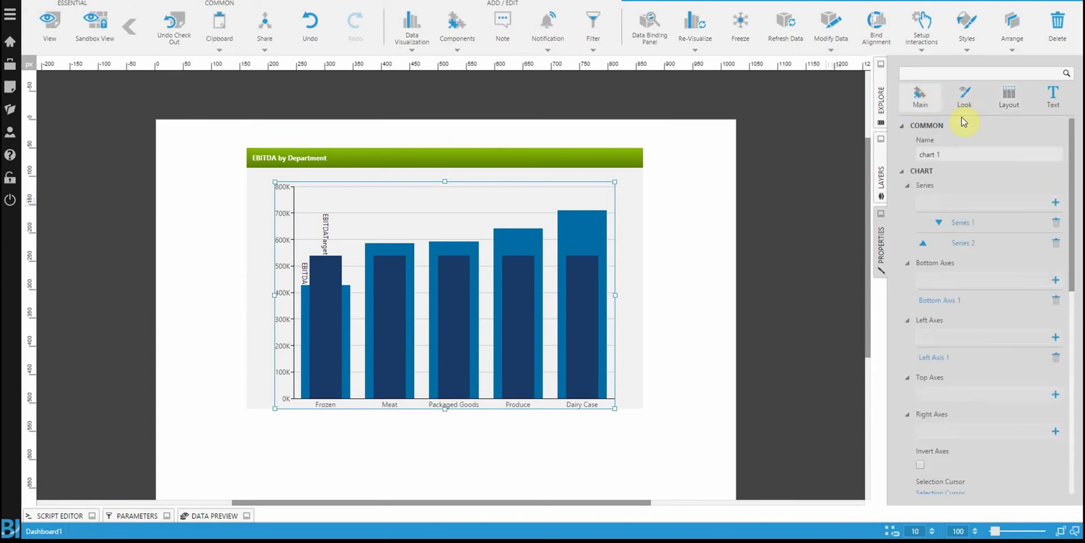
left_click(961, 220)
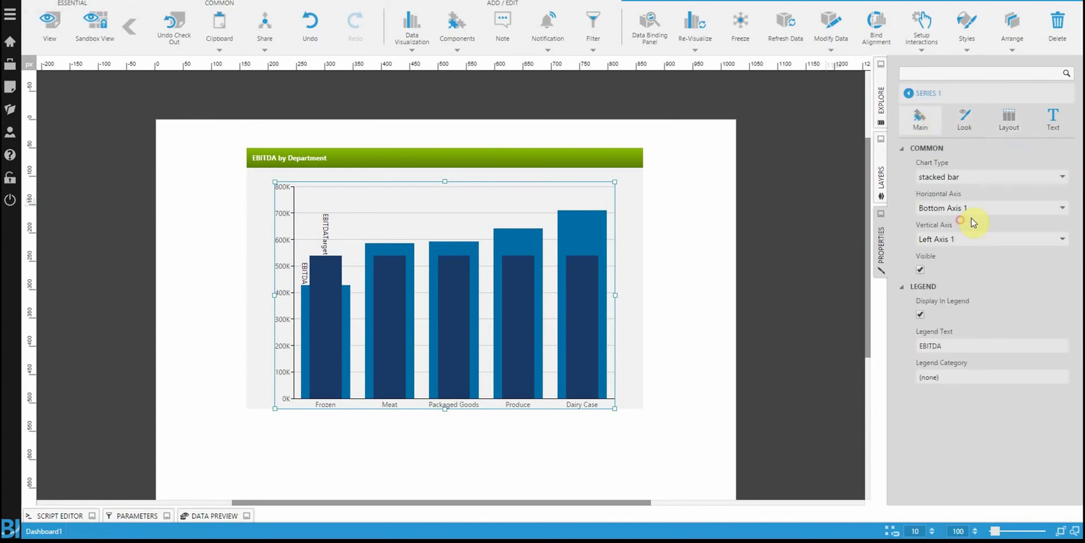
left_click(966, 124)
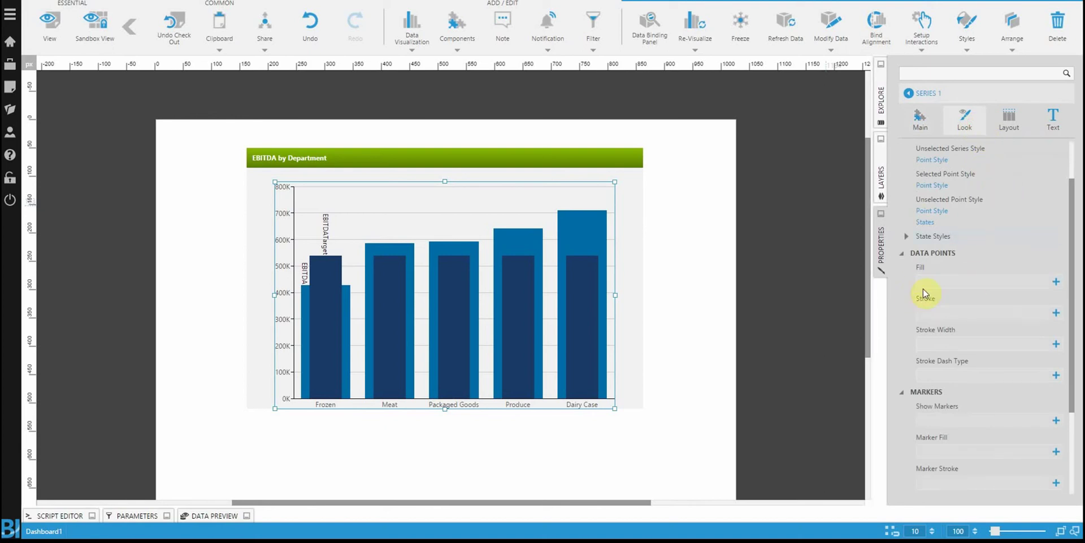
scroll(924, 289, "down", 1)
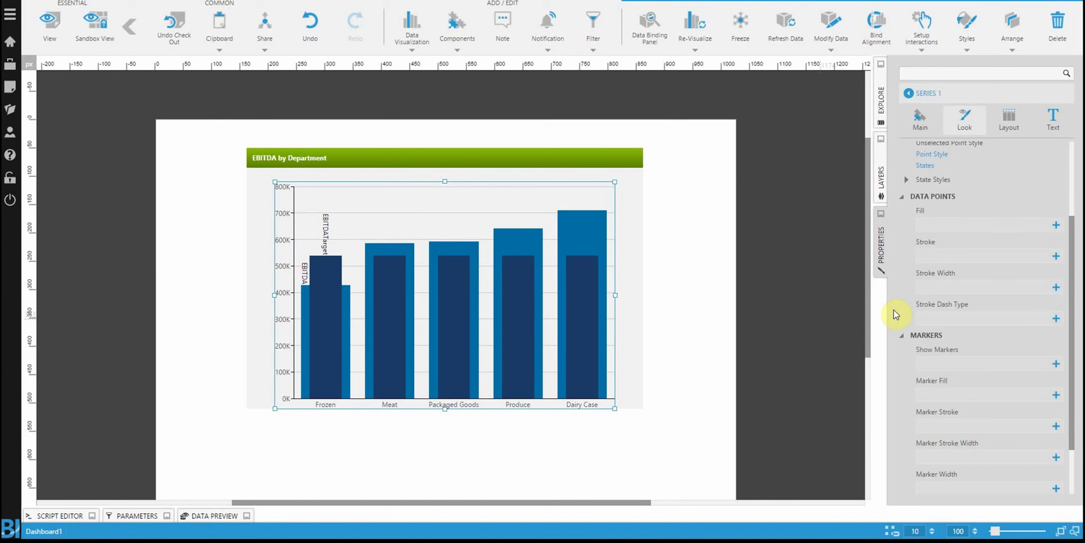
- Expand the chart's colour palette, inspect the #026DA8 entry, then expand the palette again
left_click(932, 93)
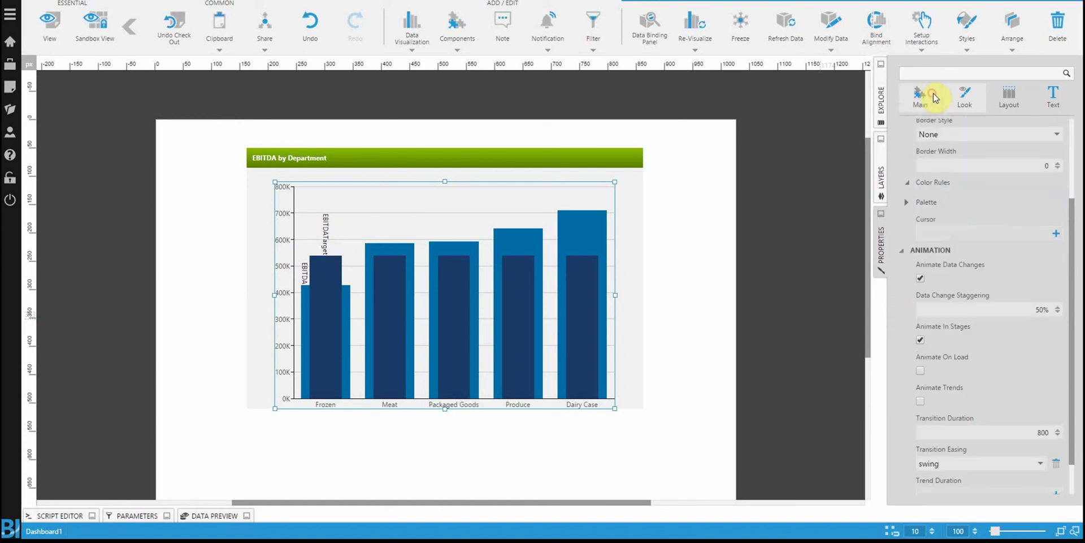
left_click(921, 202)
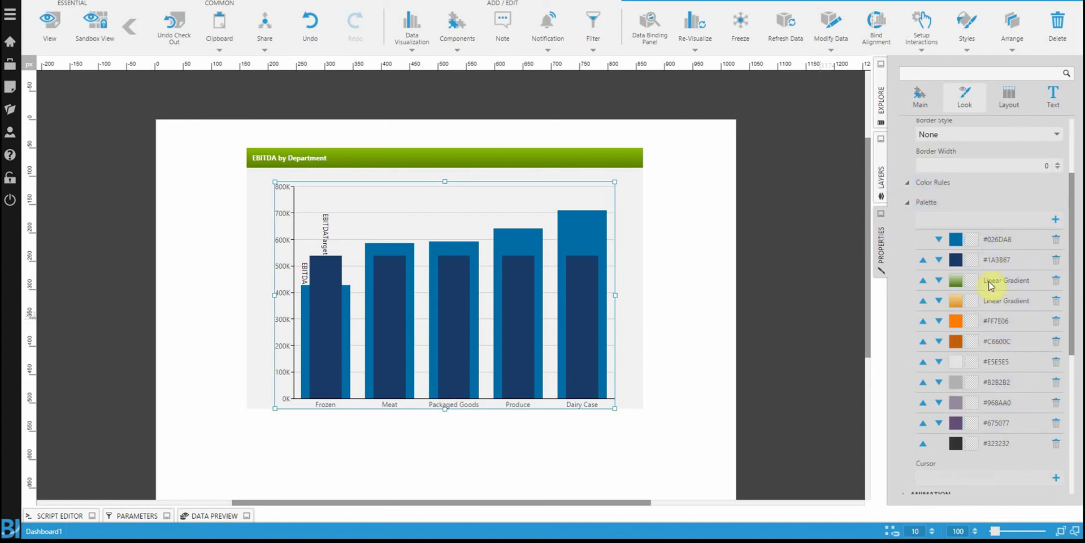
left_click(1003, 241)
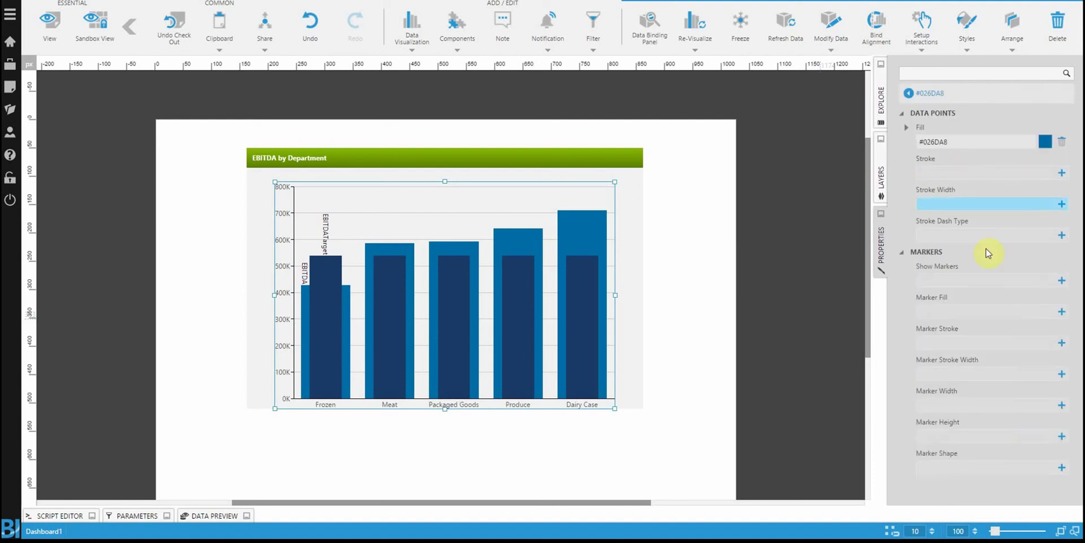
left_click(927, 93)
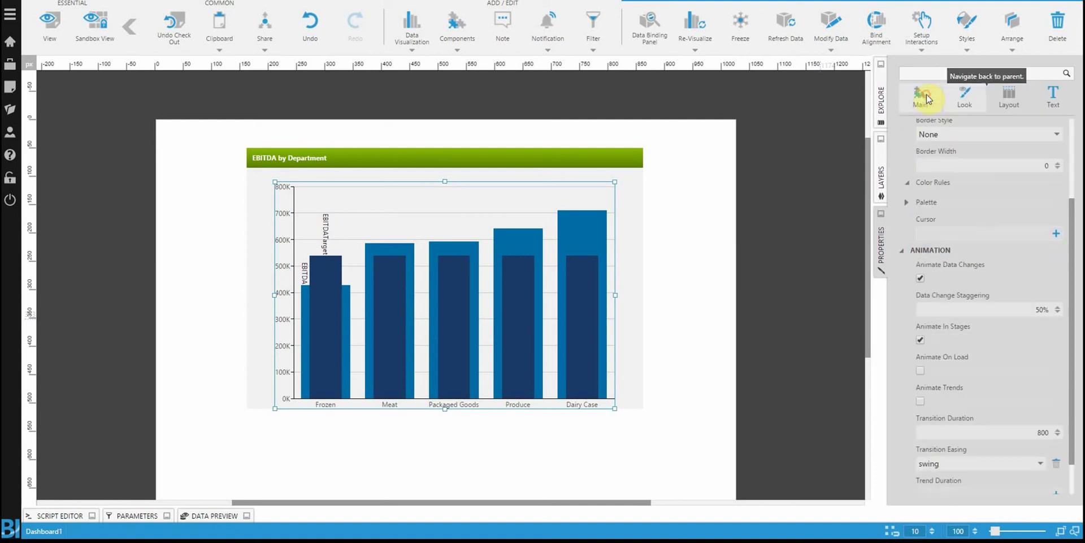
left_click(926, 202)
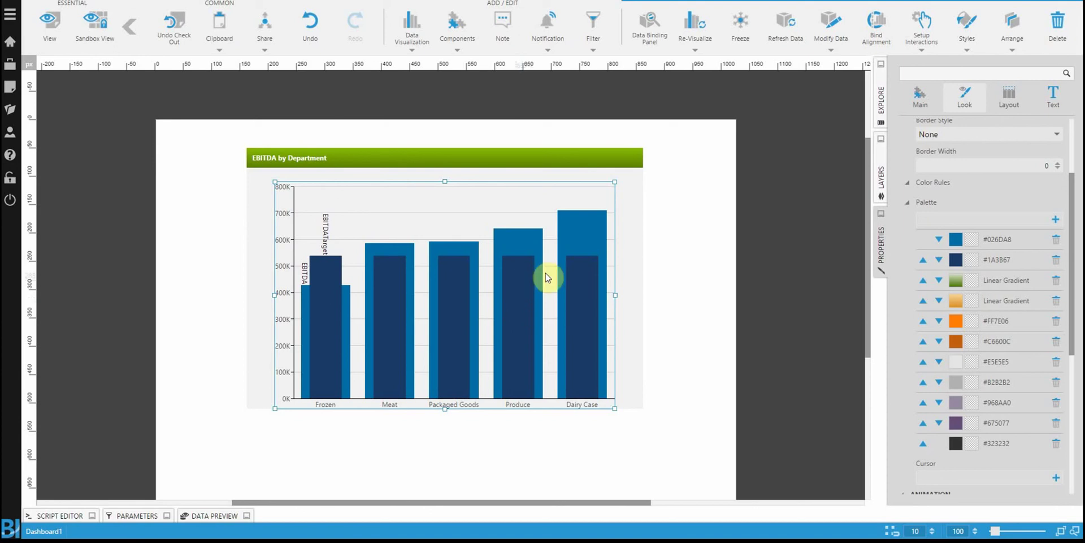
- Reorder the palette to green gradient, orange gradient, #1A3B67, then #026DA8
left_click(923, 281)
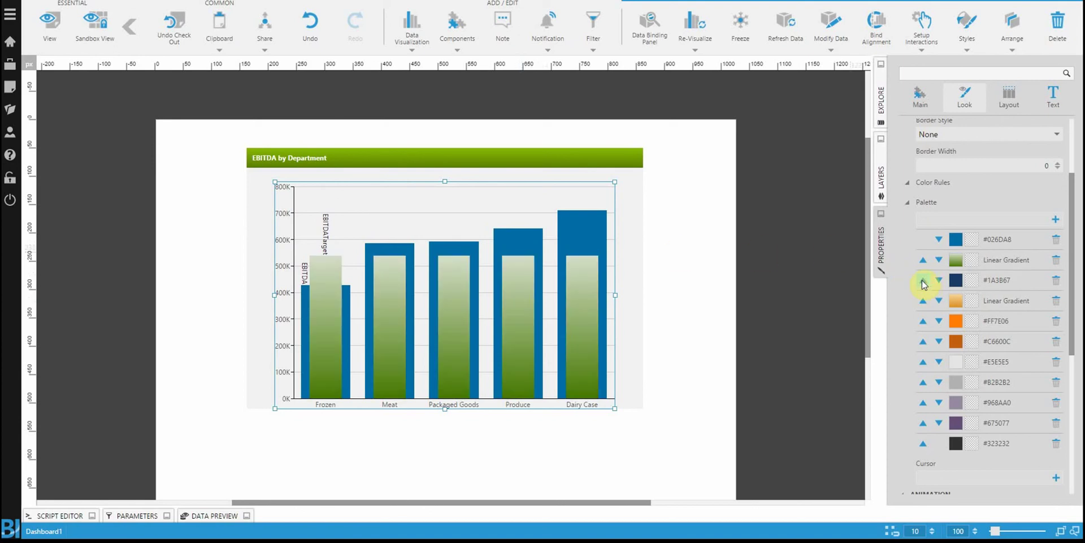
left_click(923, 280)
left_click(919, 301)
left_click(923, 280)
left_click(938, 300)
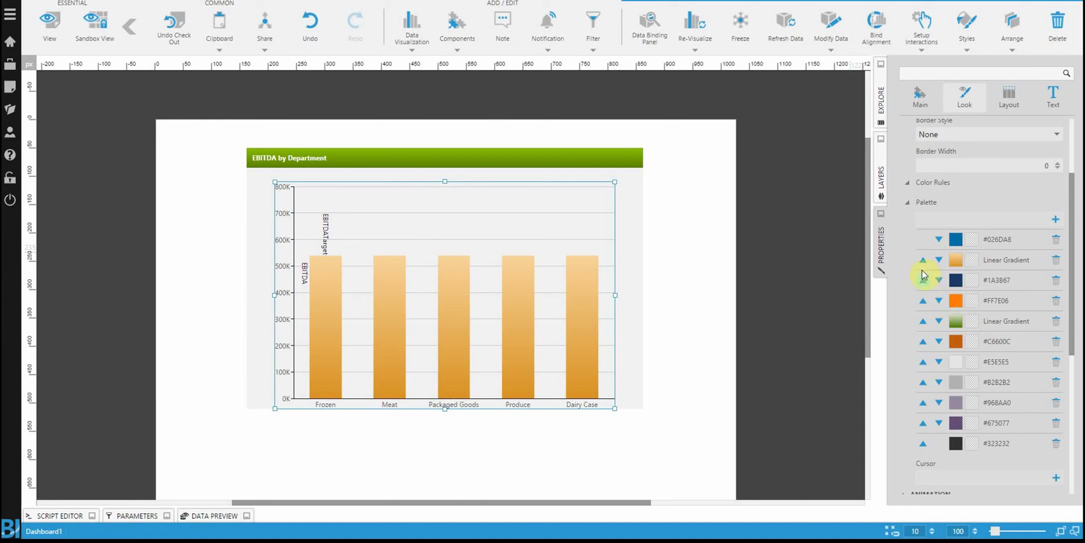
left_click(923, 321)
left_click(923, 301)
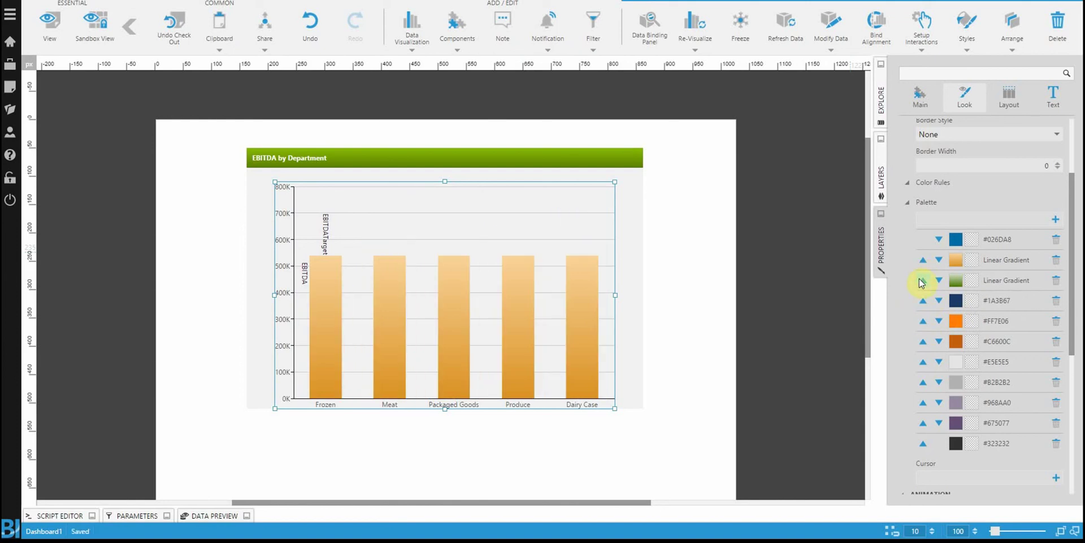
left_click(922, 280)
left_click(923, 260)
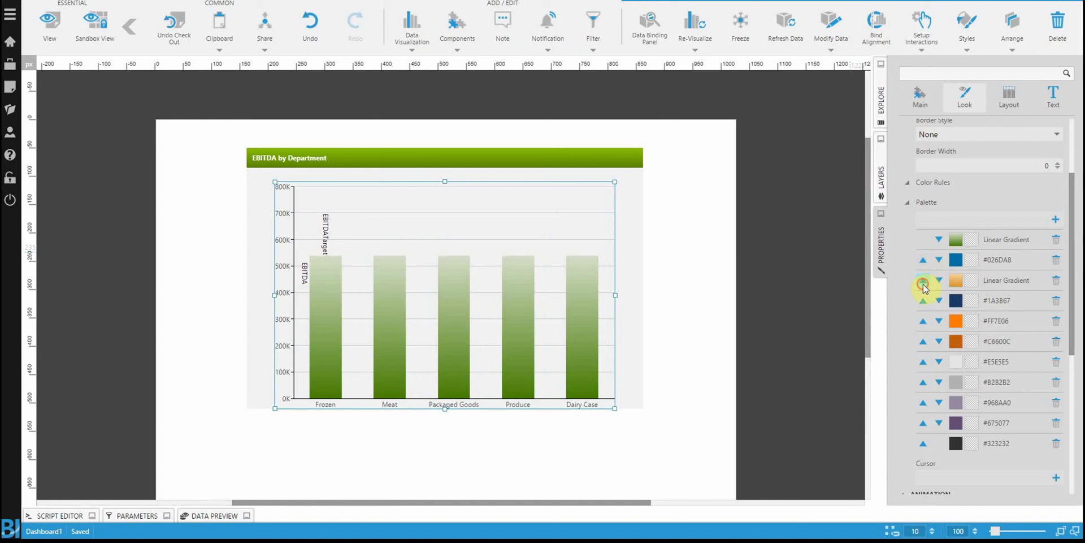
left_click(924, 282)
left_click(938, 280)
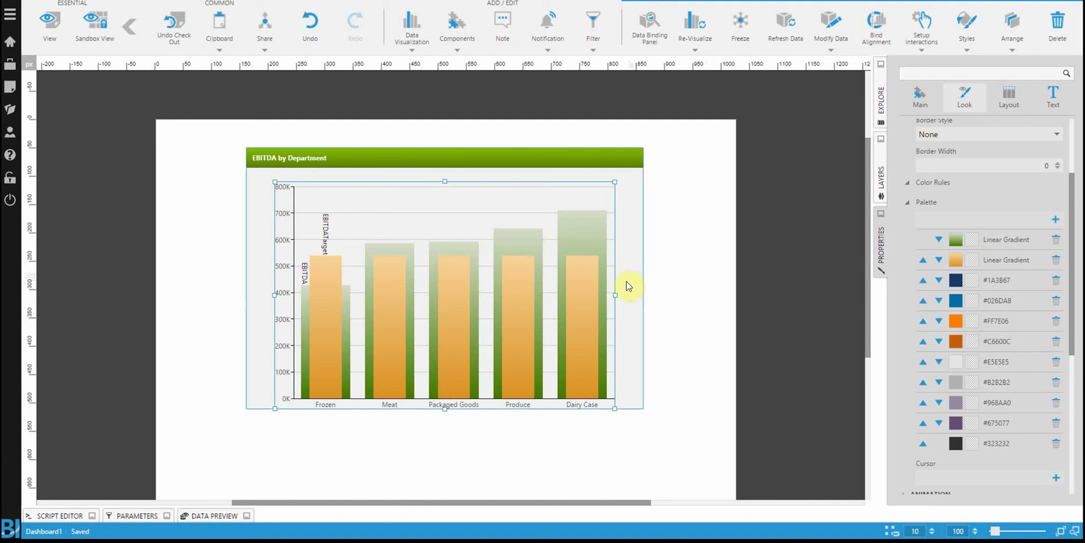
- Give the green gradient target bars a solid 1-pixel outline, lightened from Black to grey #939393
left_click(992, 243)
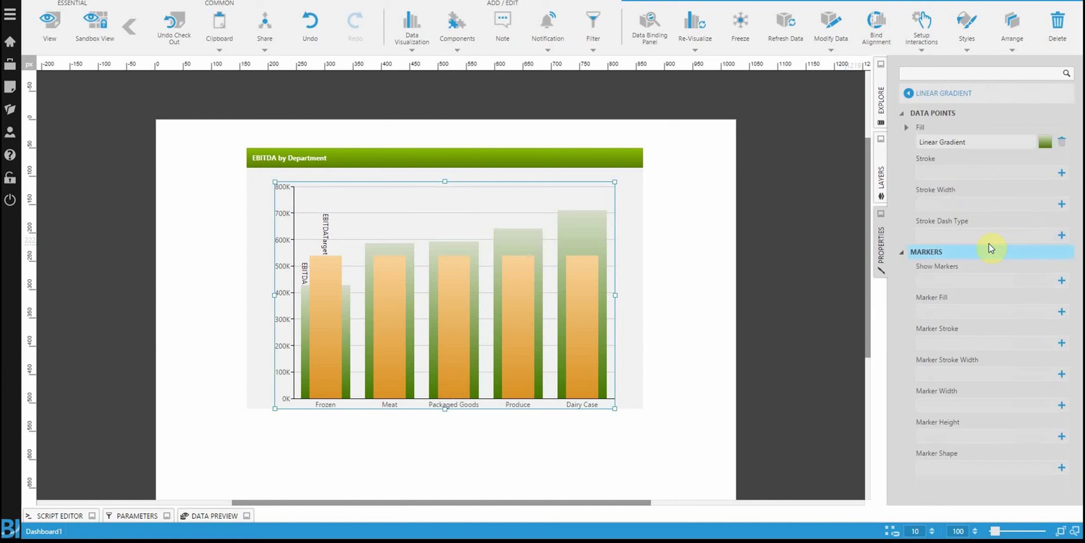
left_click(957, 172)
left_click(940, 275)
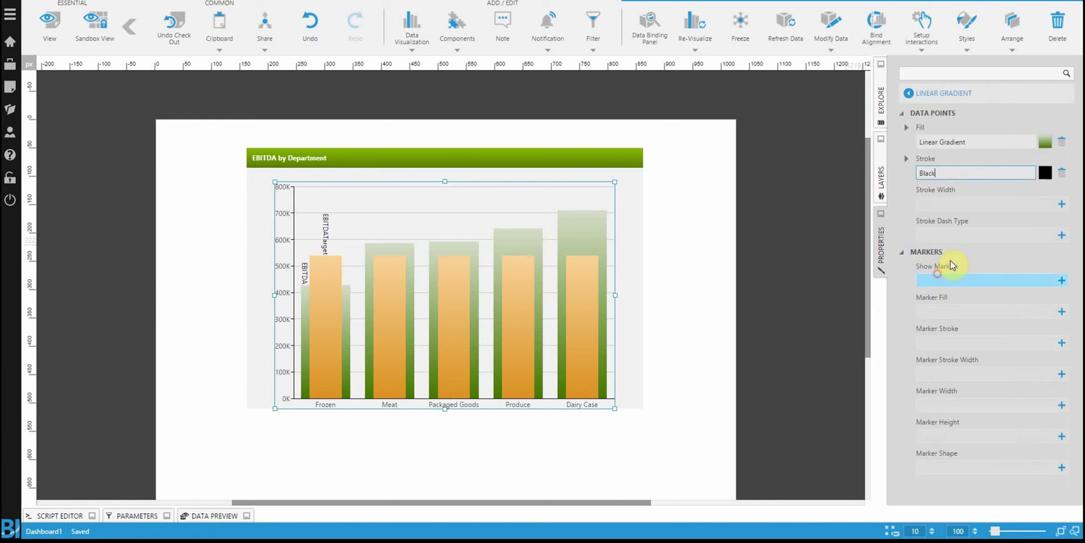
left_click(948, 204)
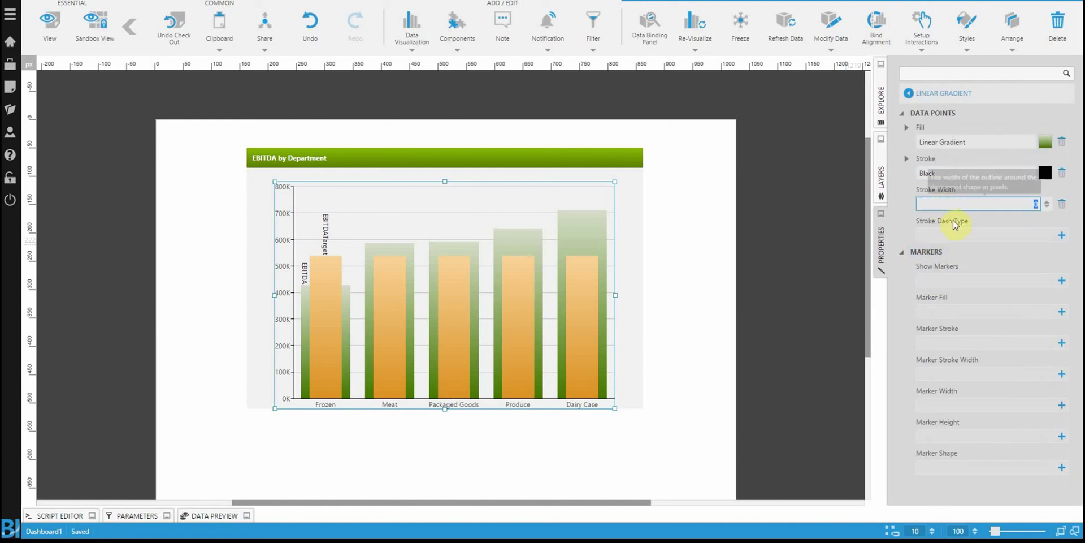
left_click(953, 236)
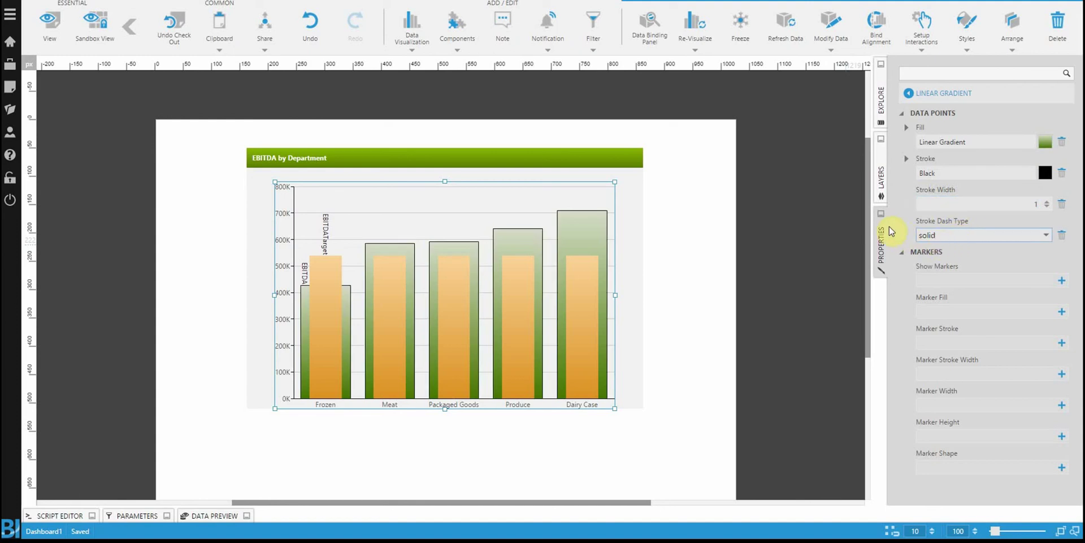
left_click(892, 190)
left_click(1045, 172)
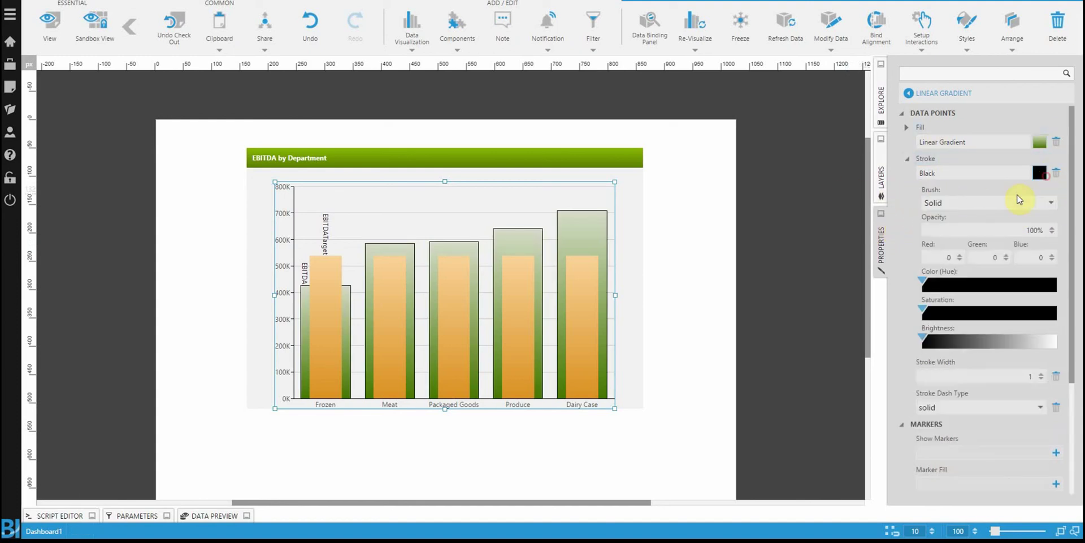
left_click_drag(924, 338, 999, 338)
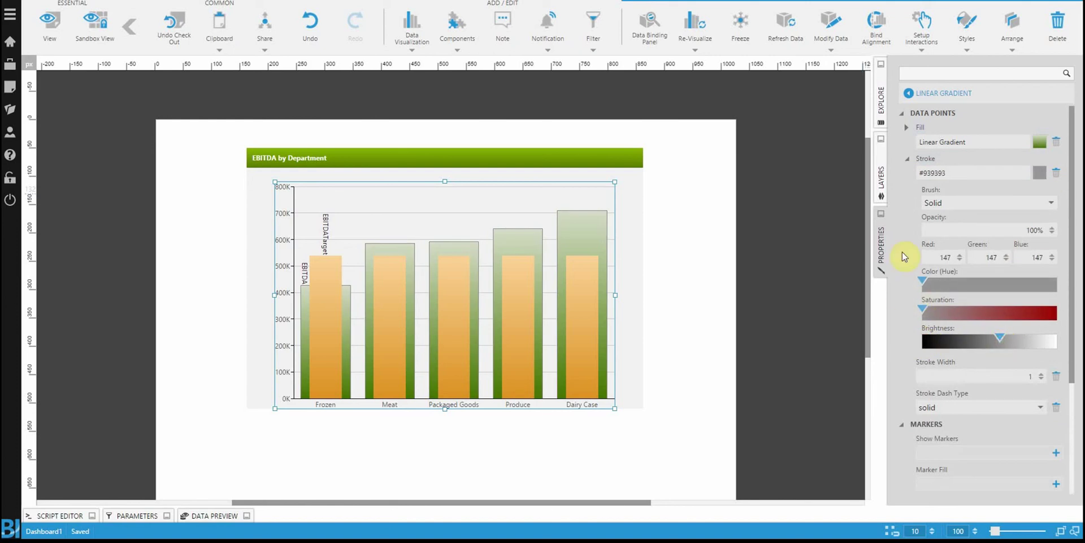
- Set the orange gradient bars' outline colour to Black, then lighten it to grey #8E8E8E
left_click(925, 94)
left_click(926, 203)
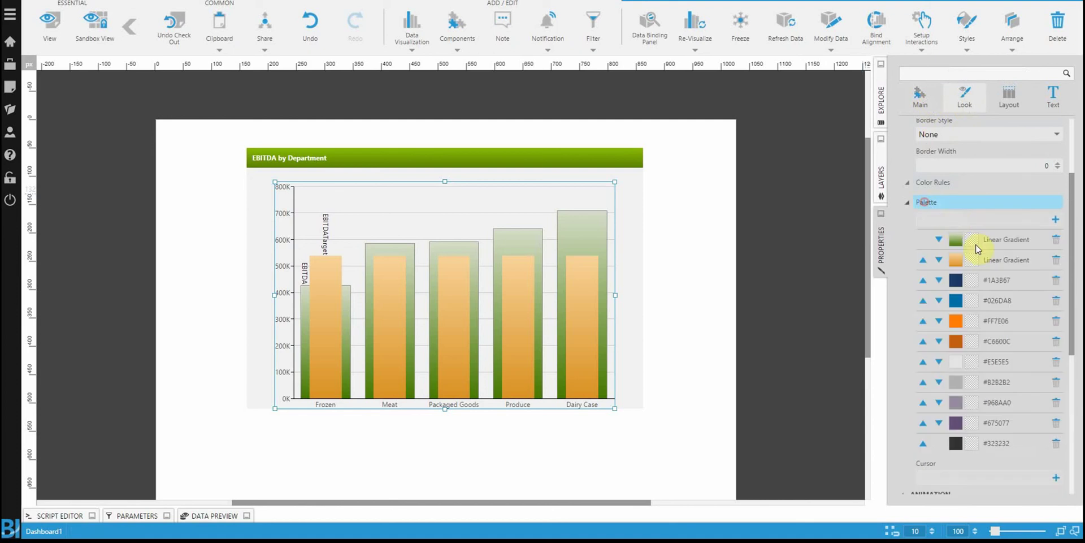
left_click(1011, 262)
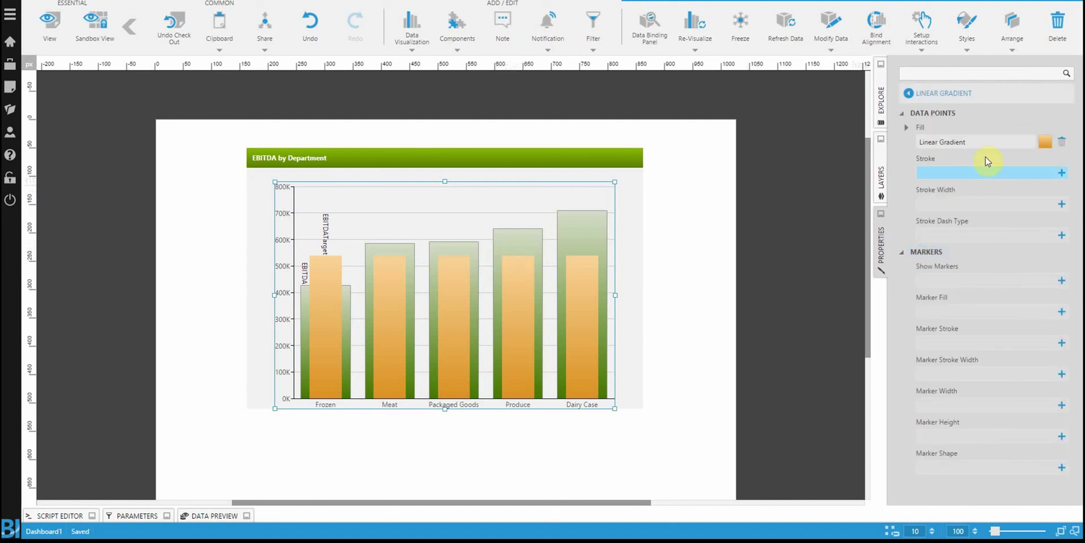
left_click(1002, 173)
left_click(953, 175)
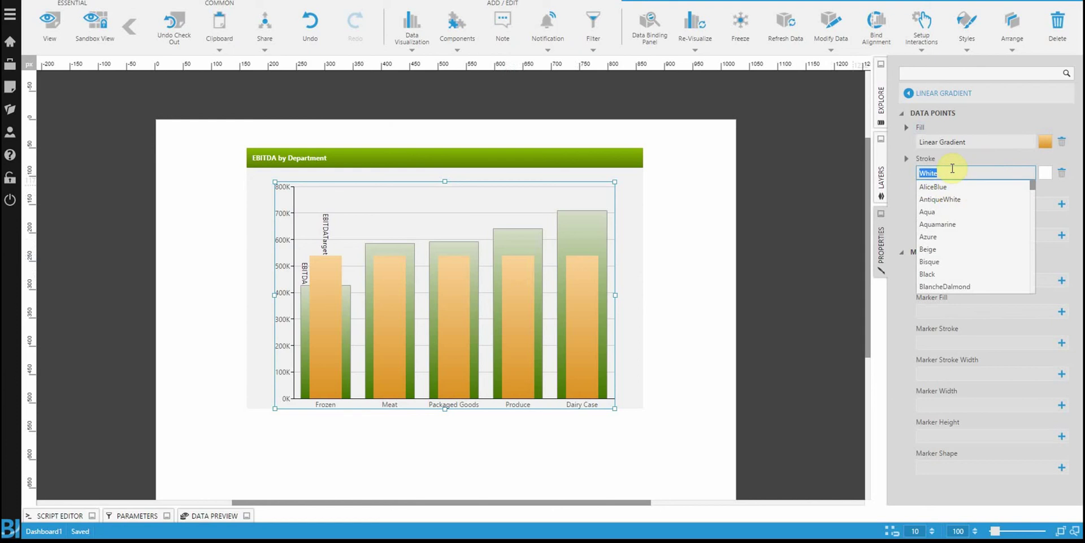
type("black")
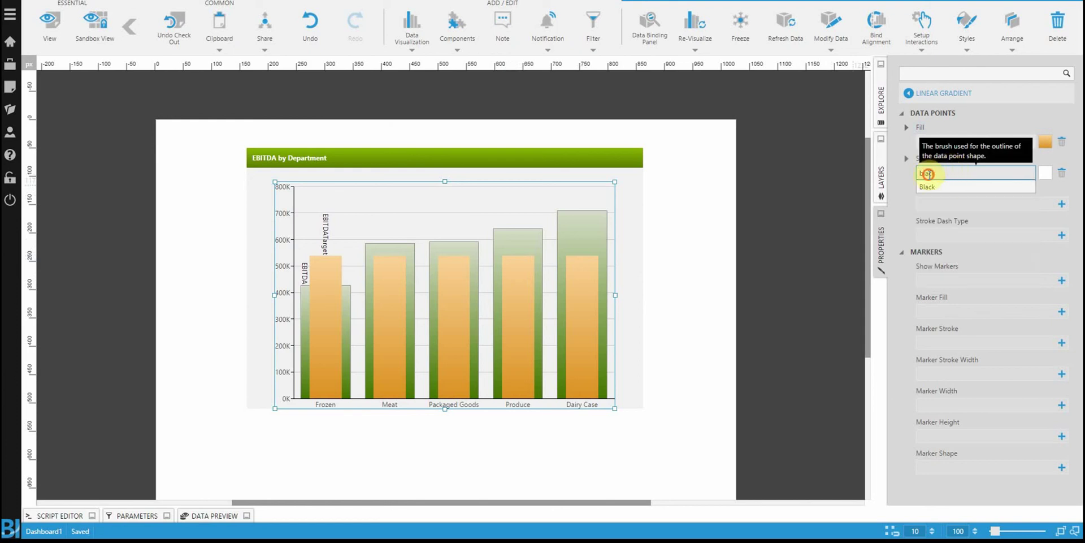
left_click(917, 181)
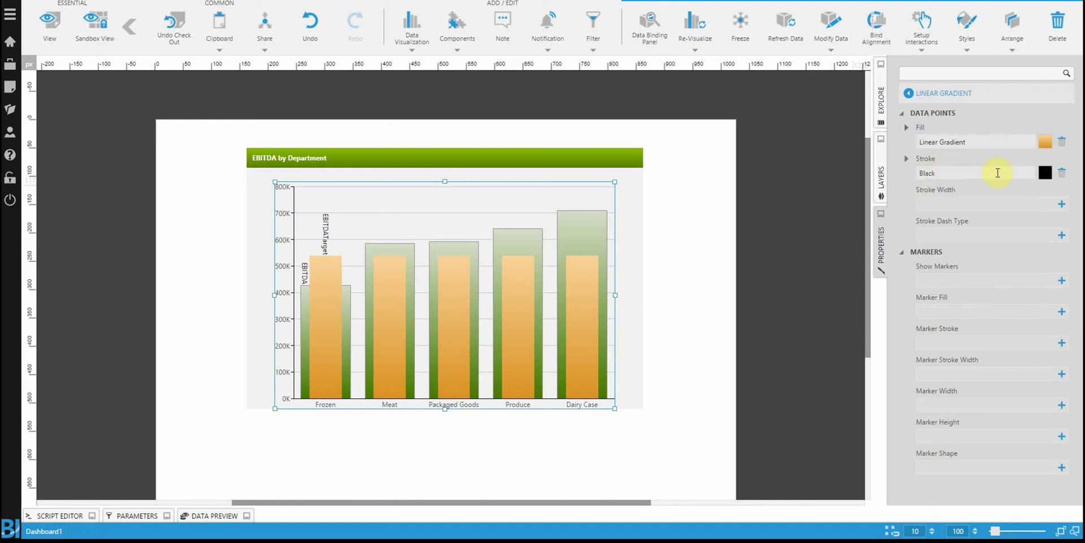
left_click(1045, 172)
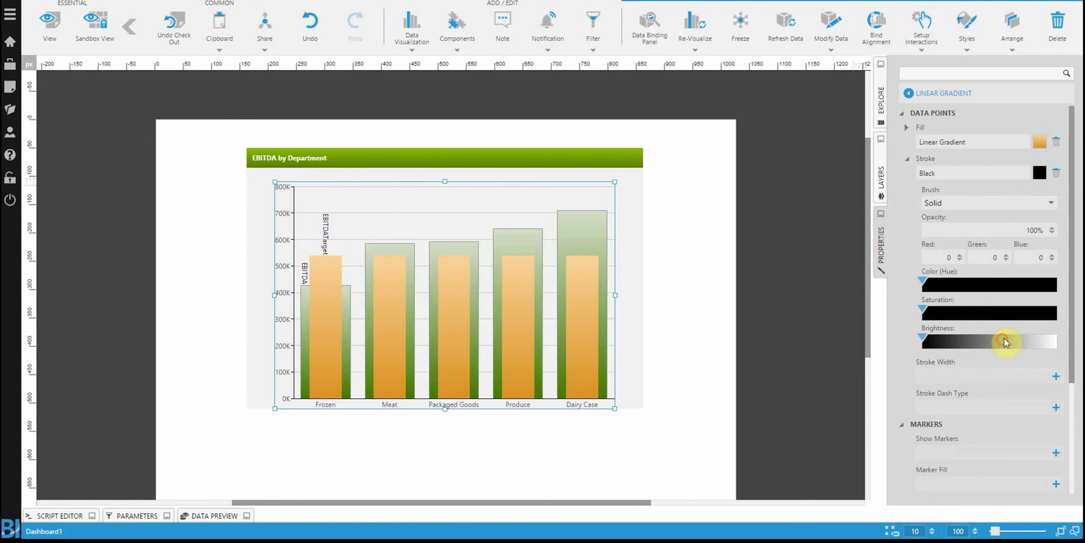
left_click(997, 337)
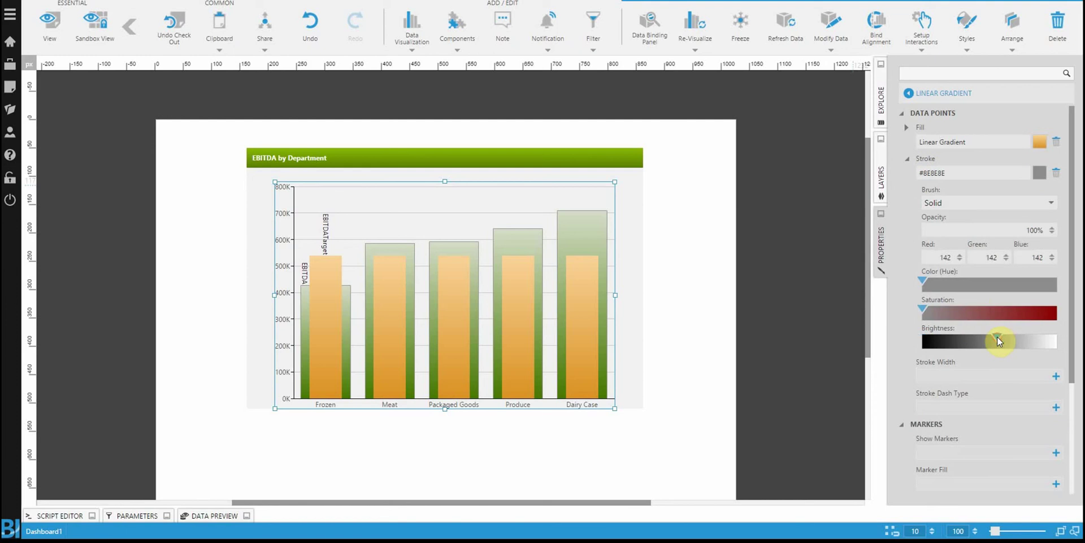
left_click(907, 162)
- Give the orange bars' outline a width of 1 and a solid dash style
left_click(963, 203)
left_click(991, 233)
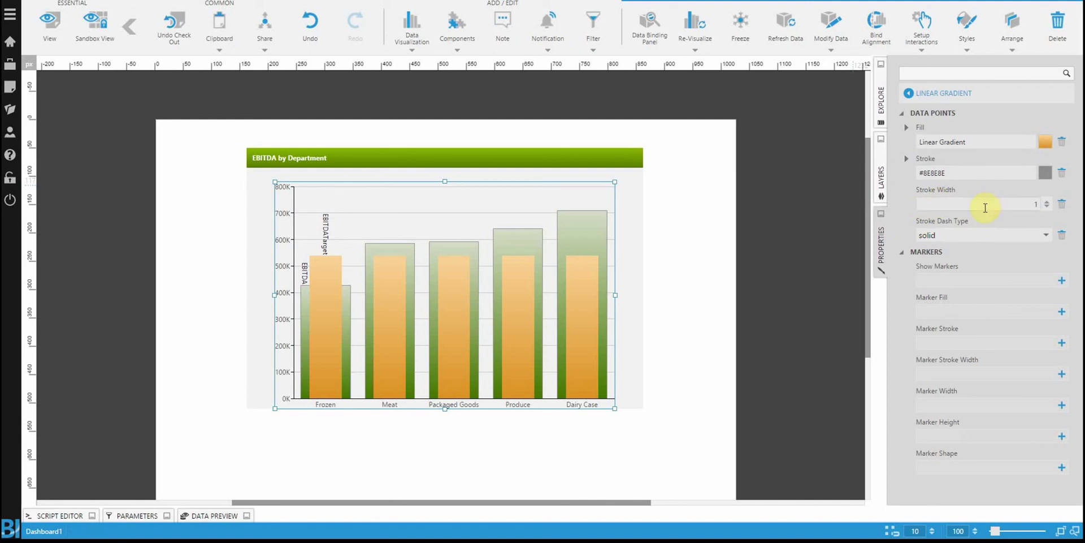
left_click(1047, 201)
left_click(1047, 207)
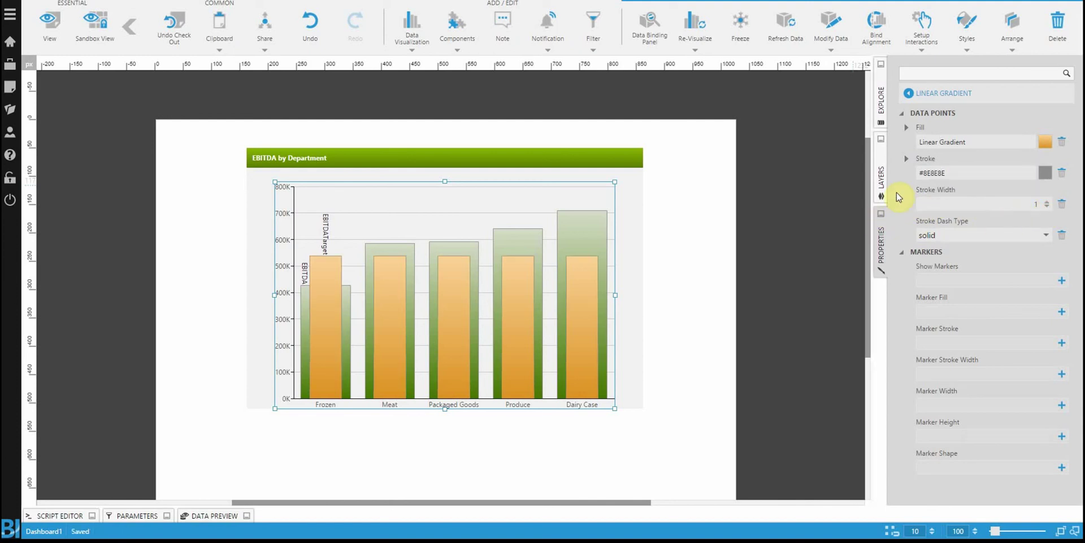
- Return from the Linear Gradient settings to the Series 2 Look properties
left_click(934, 85)
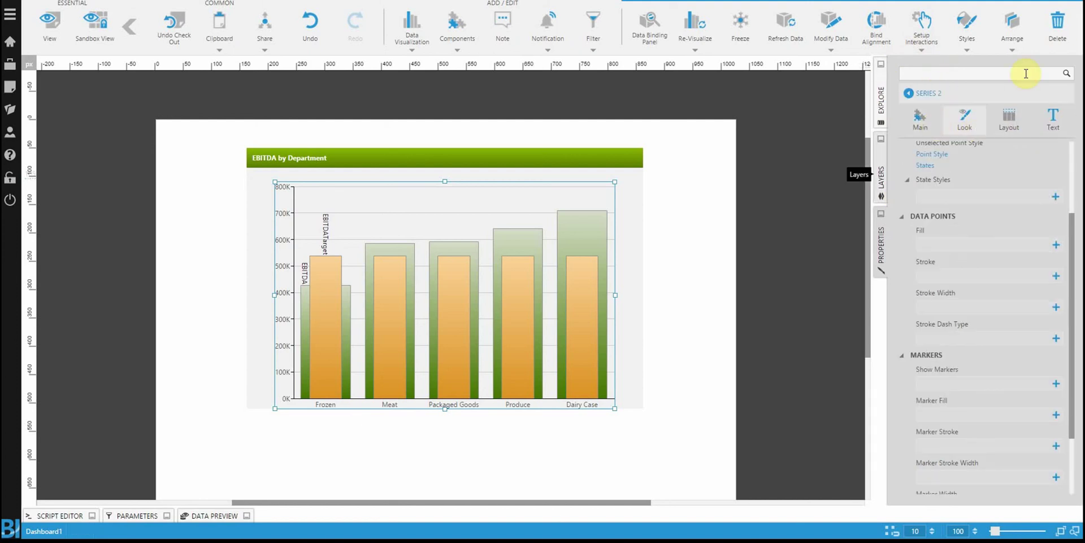